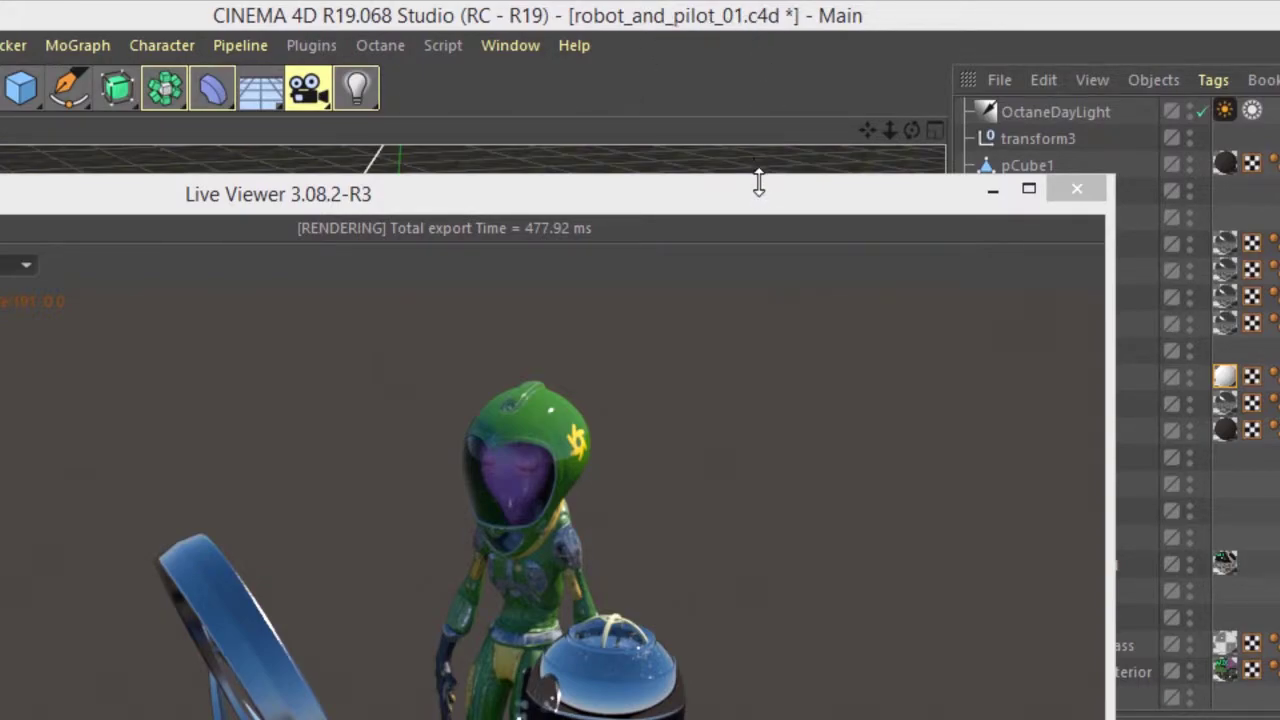
Step: Hide the magnifier group and the pCube1 object from the scene, moving the Live Viewer clear of the object list
left_click_drag(760, 197, 673, 425)
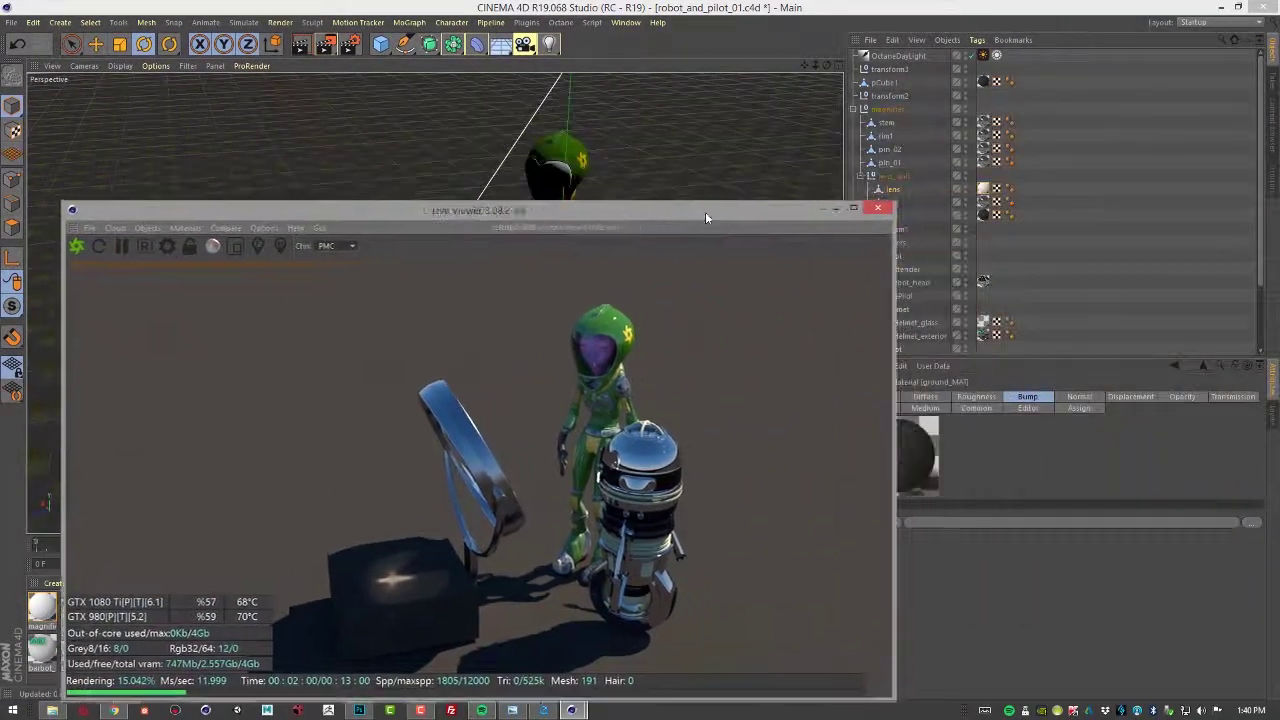
left_click_drag(705, 212, 656, 139)
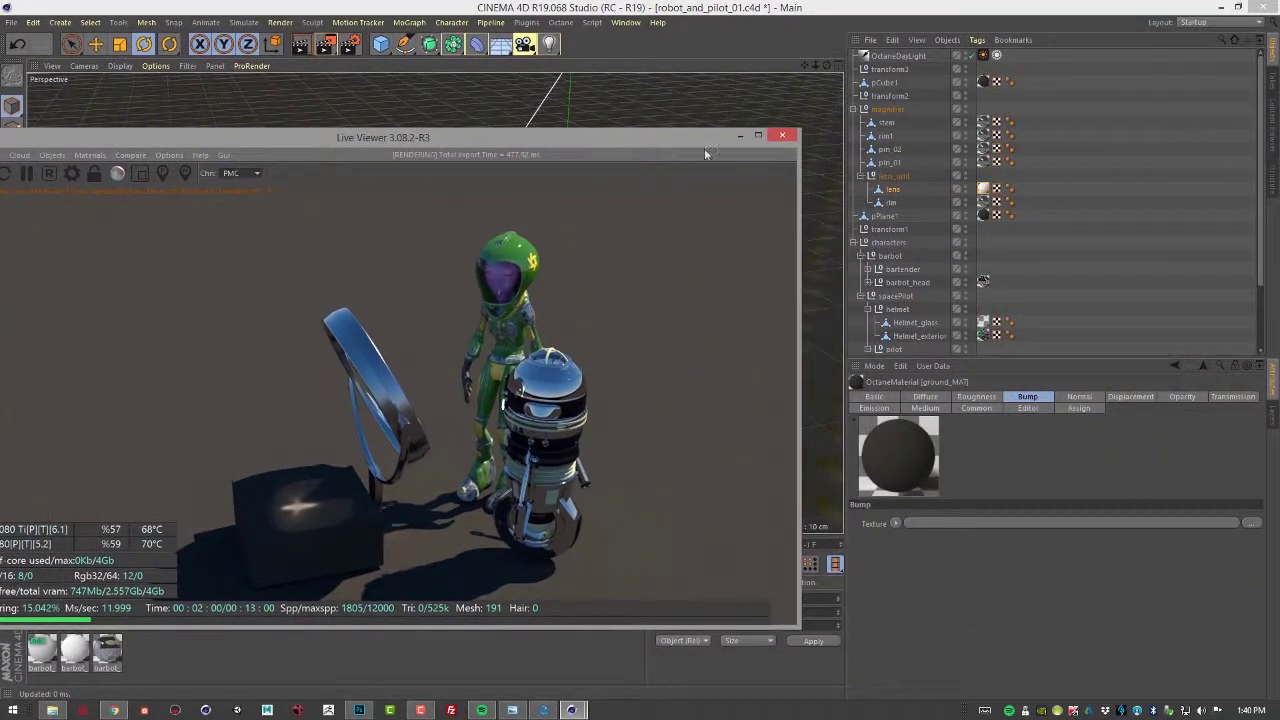
left_click(964, 111)
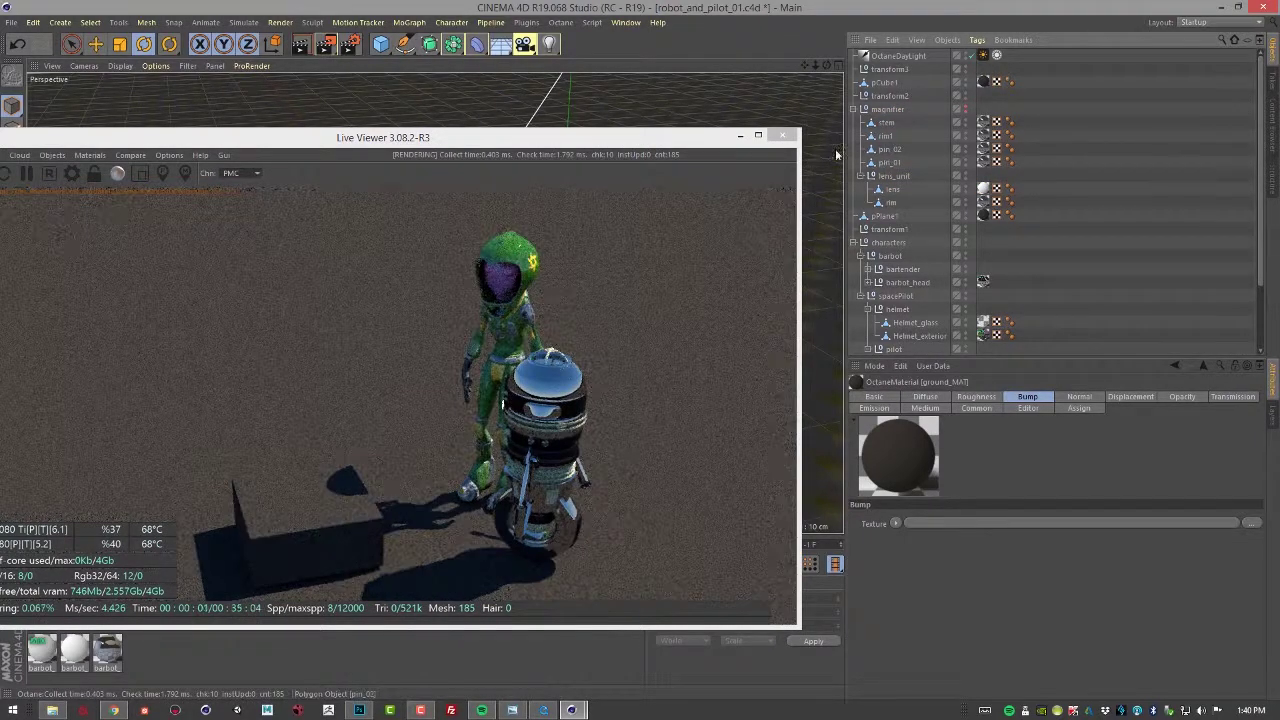
left_click_drag(677, 145, 677, 170)
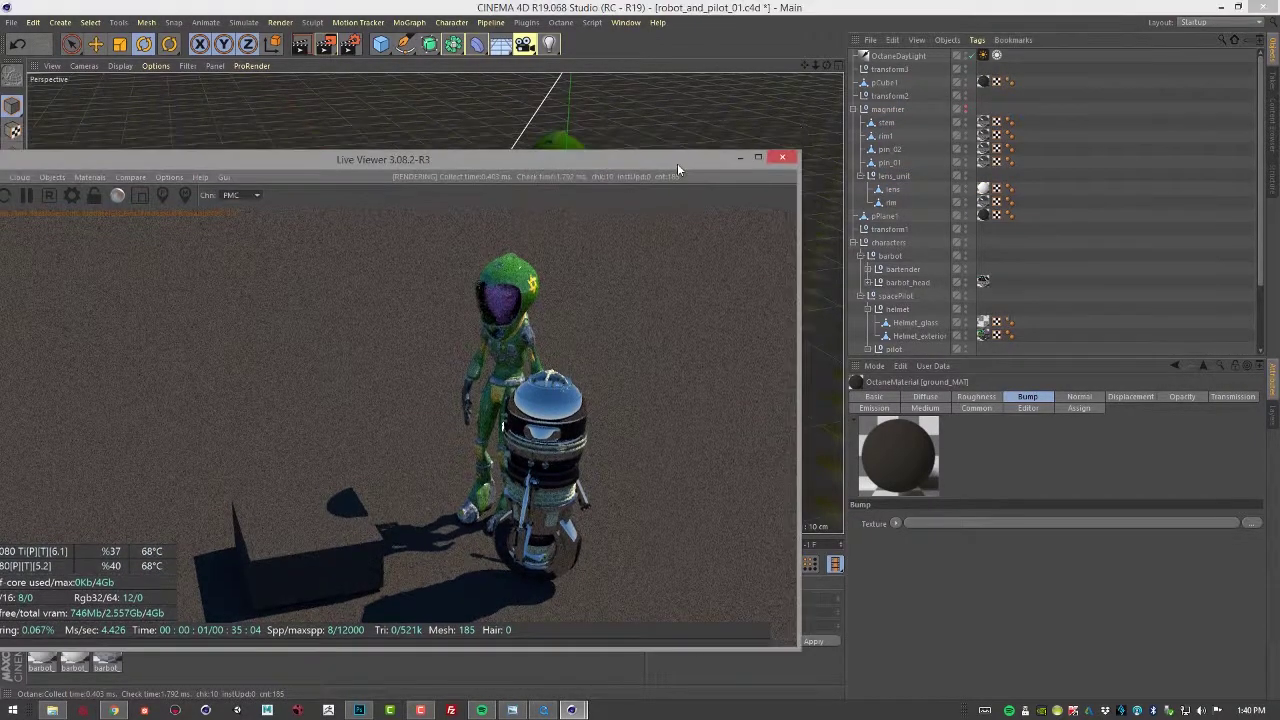
left_click(964, 87)
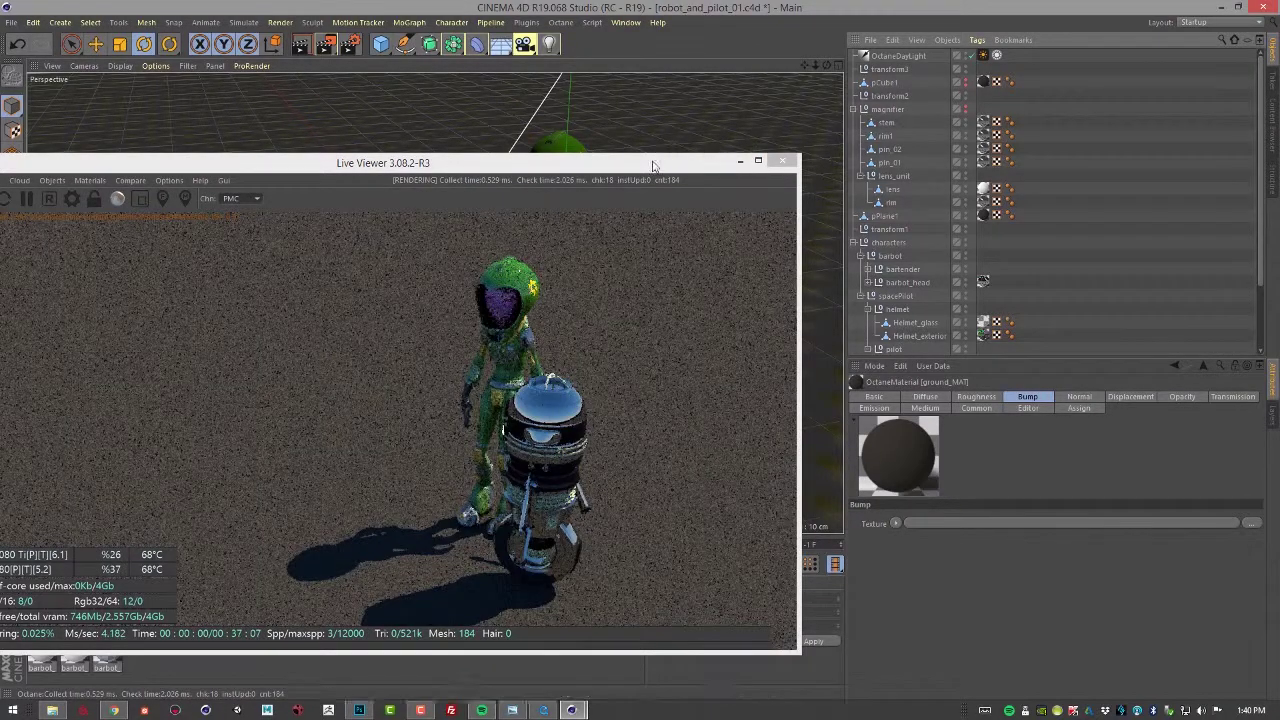
Step: Reframe the perspective view to a lower angle facing the space pilot and robot, then place the Live Viewer back over the viewport
left_click_drag(655, 168, 515, 98)
left_click(721, 336)
left_click_drag(744, 335, 720, 325)
left_click_drag(550, 115, 549, 453)
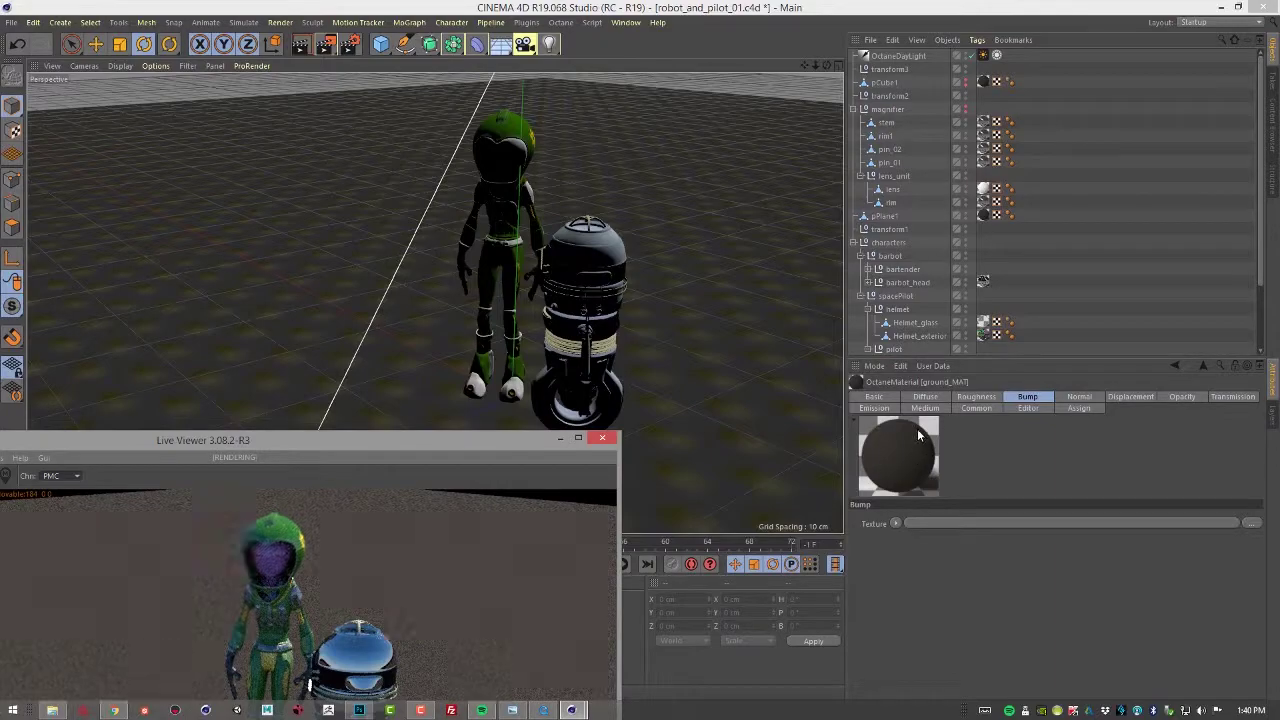
left_click_drag(408, 453, 639, 98)
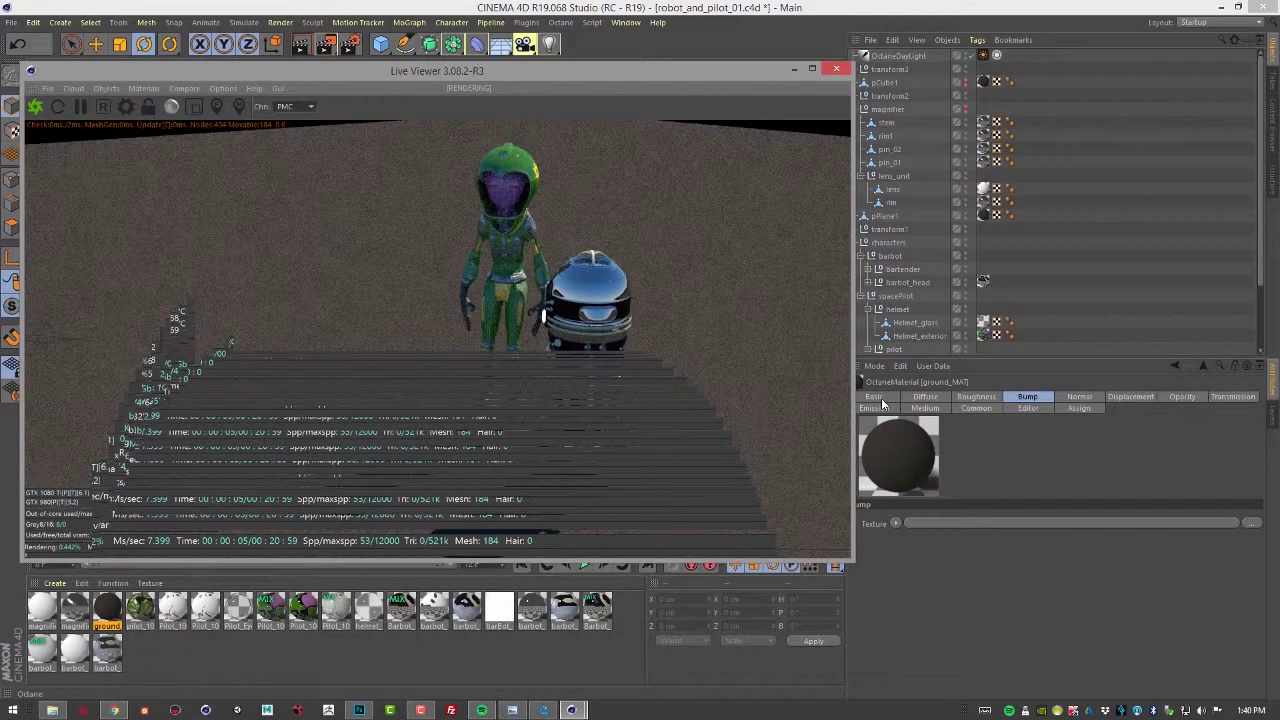
Step: Change the material type of ground_MAT to Glossy
left_click(875, 397)
left_click(918, 545)
left_click(930, 567)
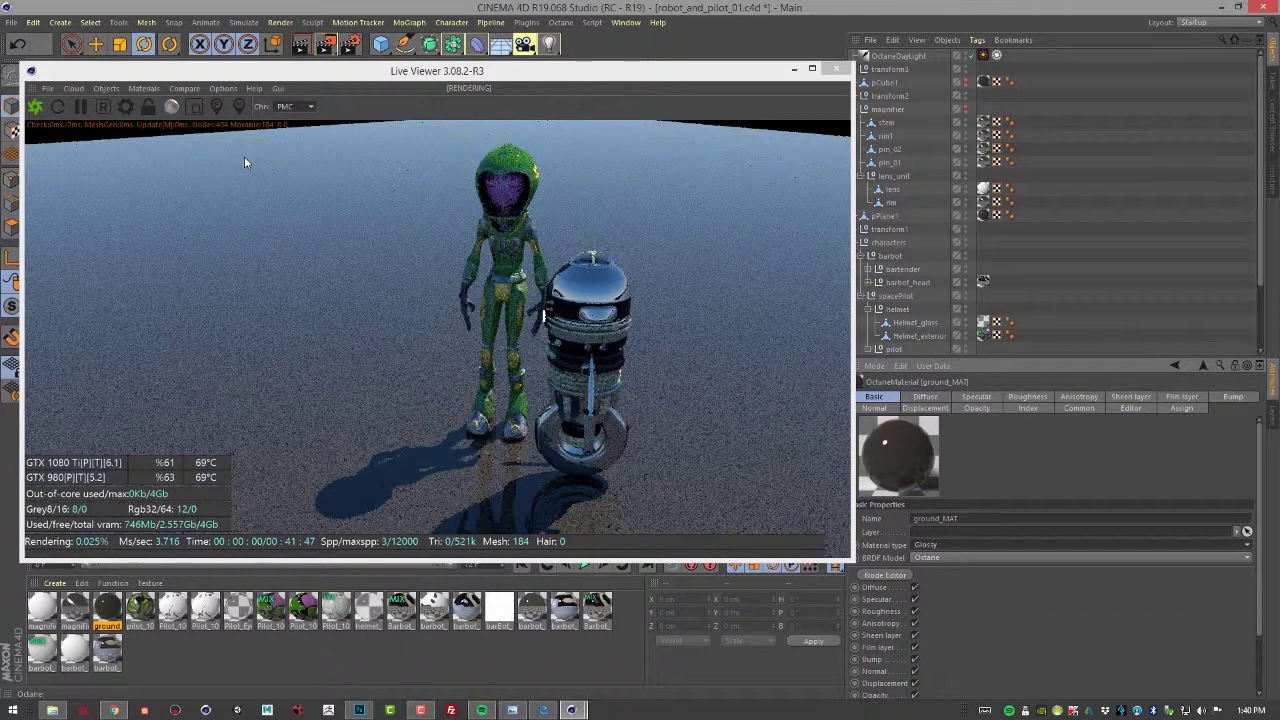
Step: Switch the Live Viewer's render kernel to path tracing (PT) and shift its window off the material settings
left_click(290, 106)
left_click(288, 134)
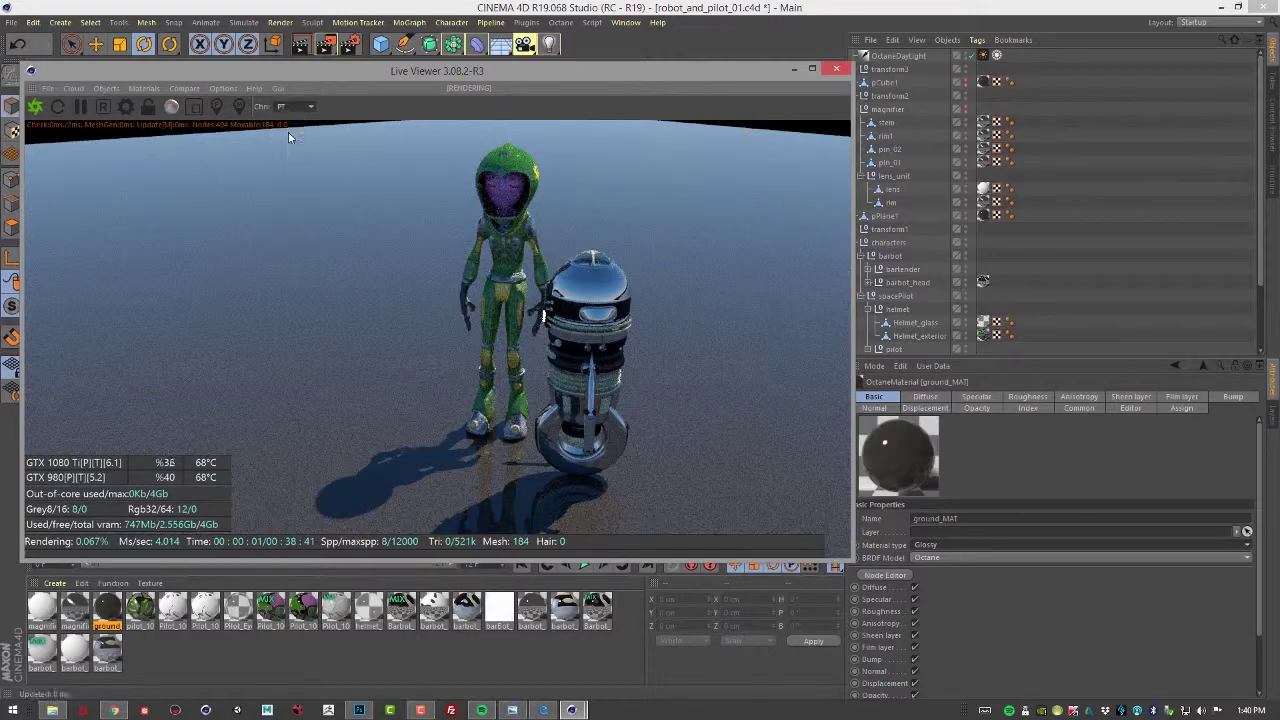
left_click_drag(424, 71, 353, 62)
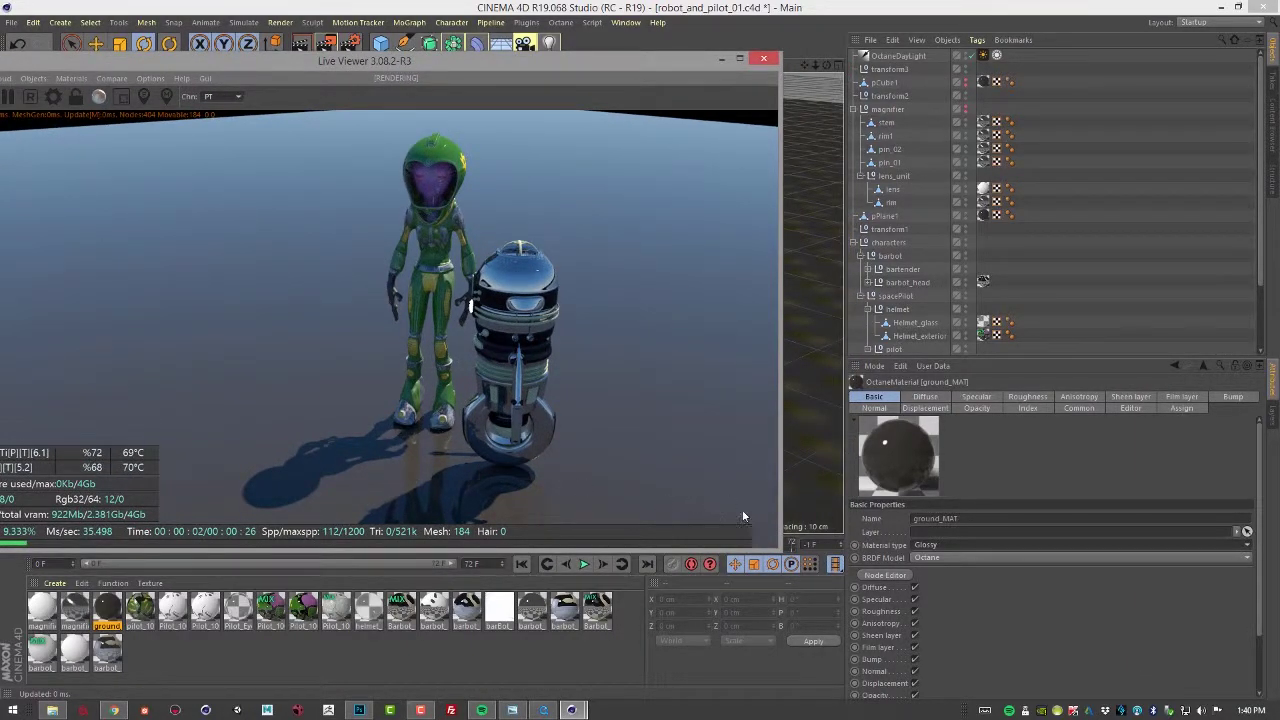
Step: Set ground_MAT's roughness float to about 0.11 and darken its diffuse colour to an HSV value of about 0.018
left_click(1022, 397)
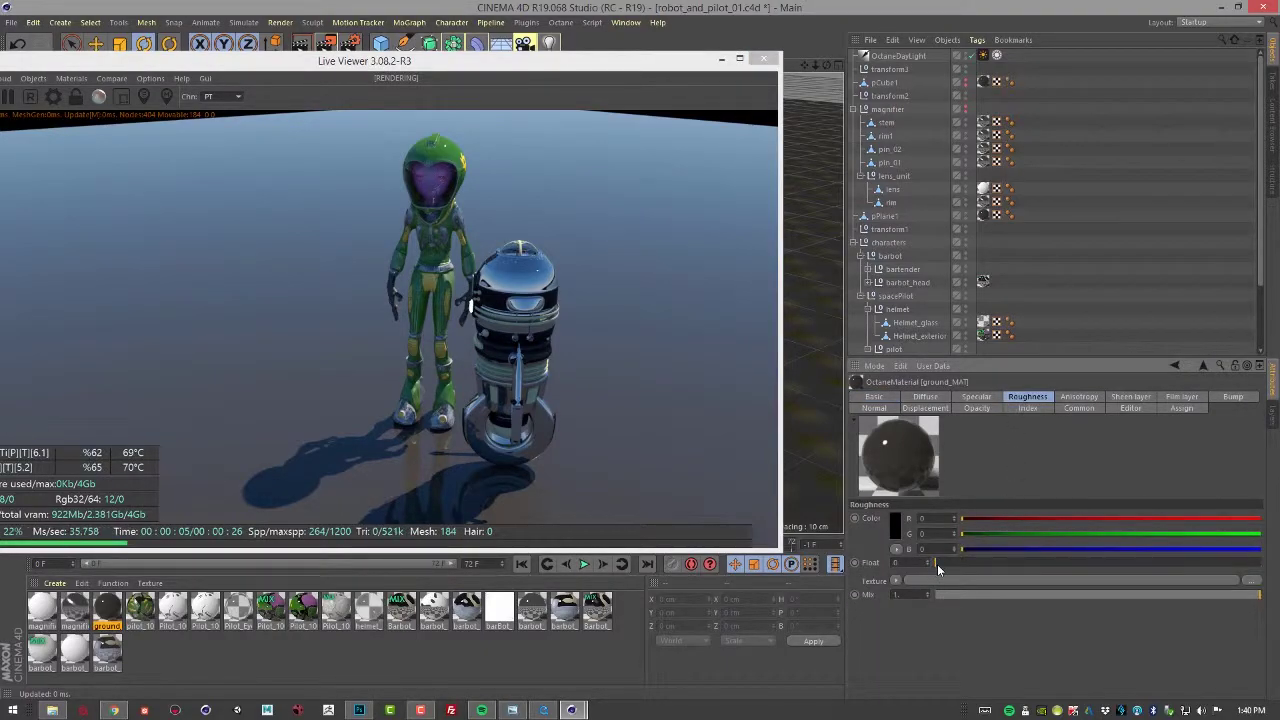
left_click_drag(937, 564, 970, 563)
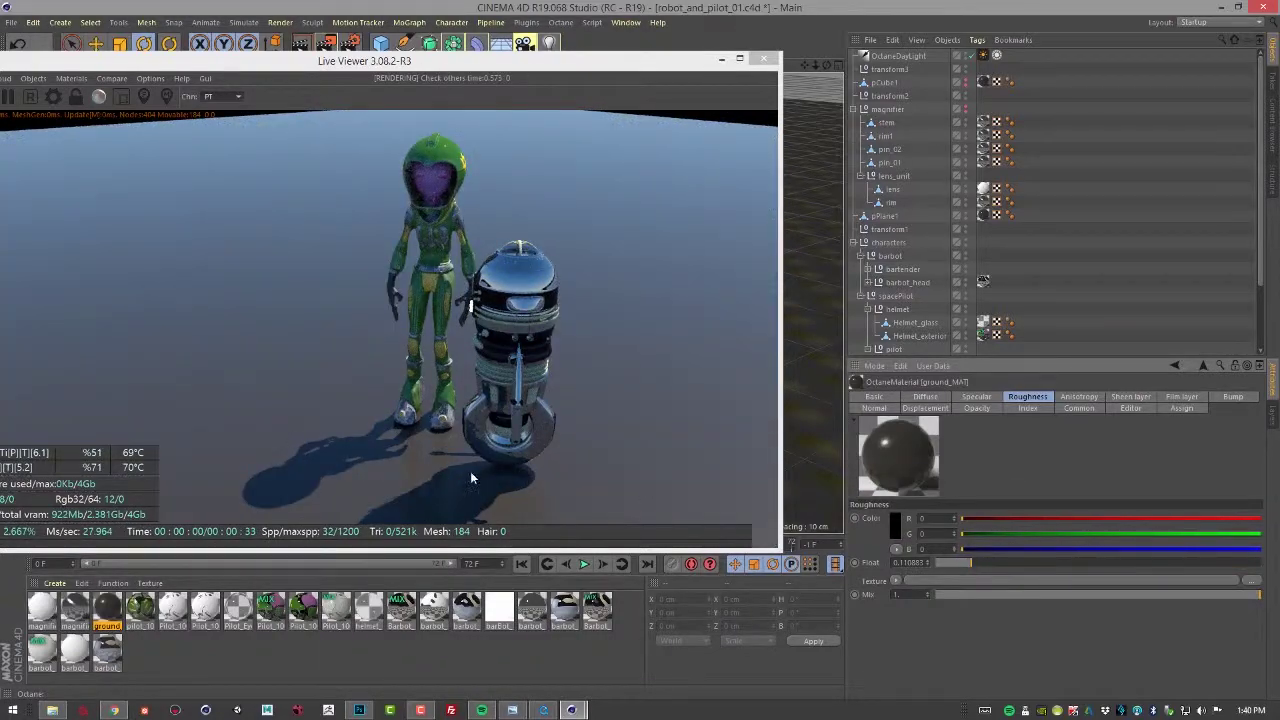
left_click(924, 398)
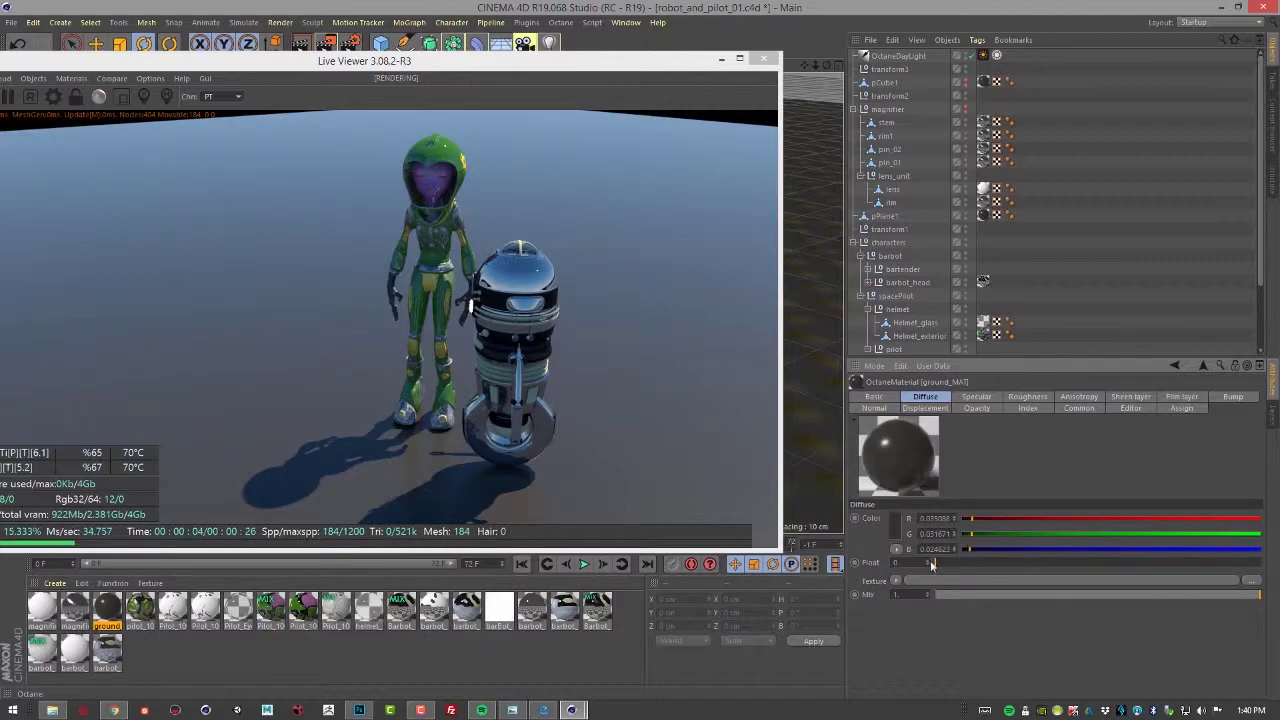
left_click(896, 549)
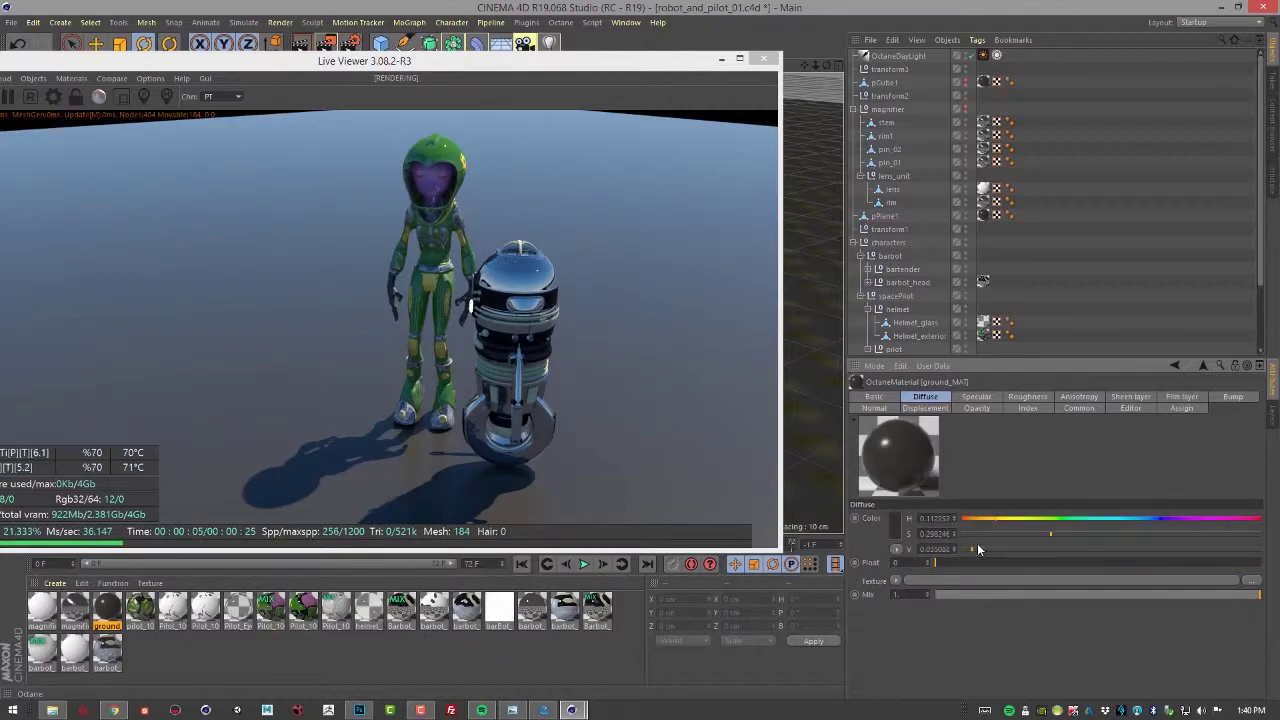
left_click_drag(975, 549, 967, 551)
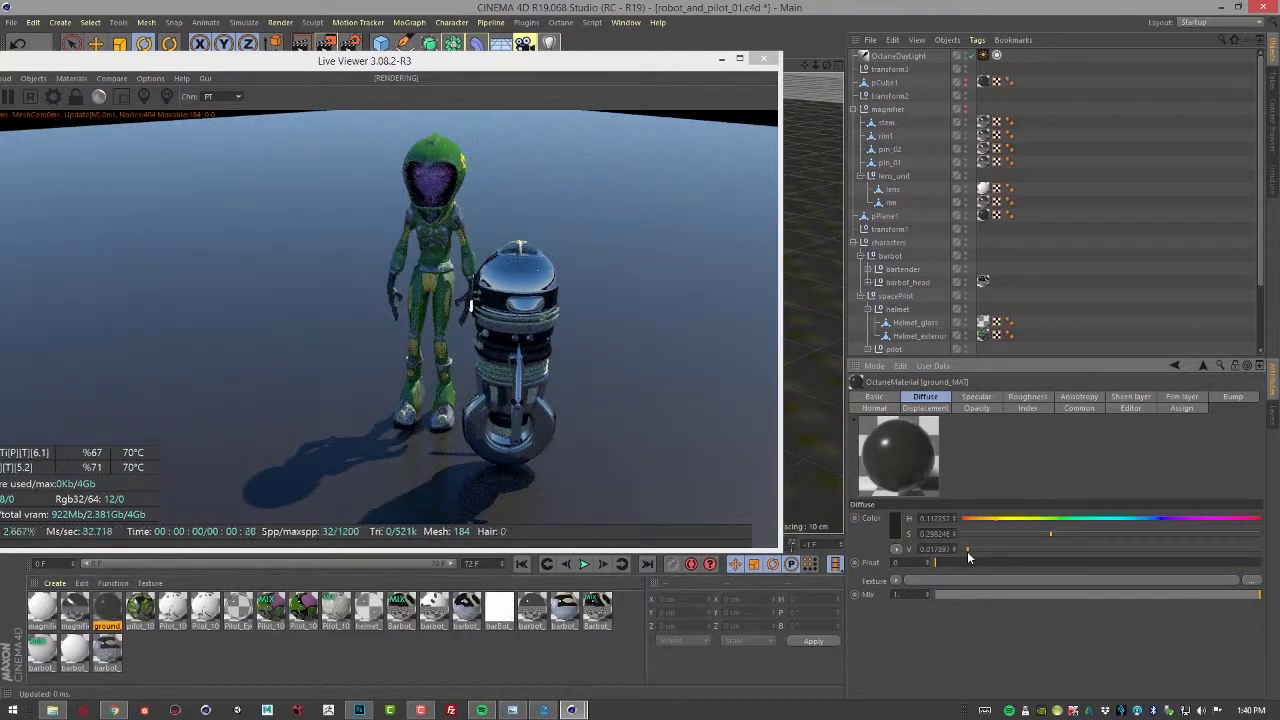
Step: Open ground_MAT in the Octane Node Editor and add an Image texture node beside the material node
left_click_drag(454, 70, 512, 69)
left_click(130, 77)
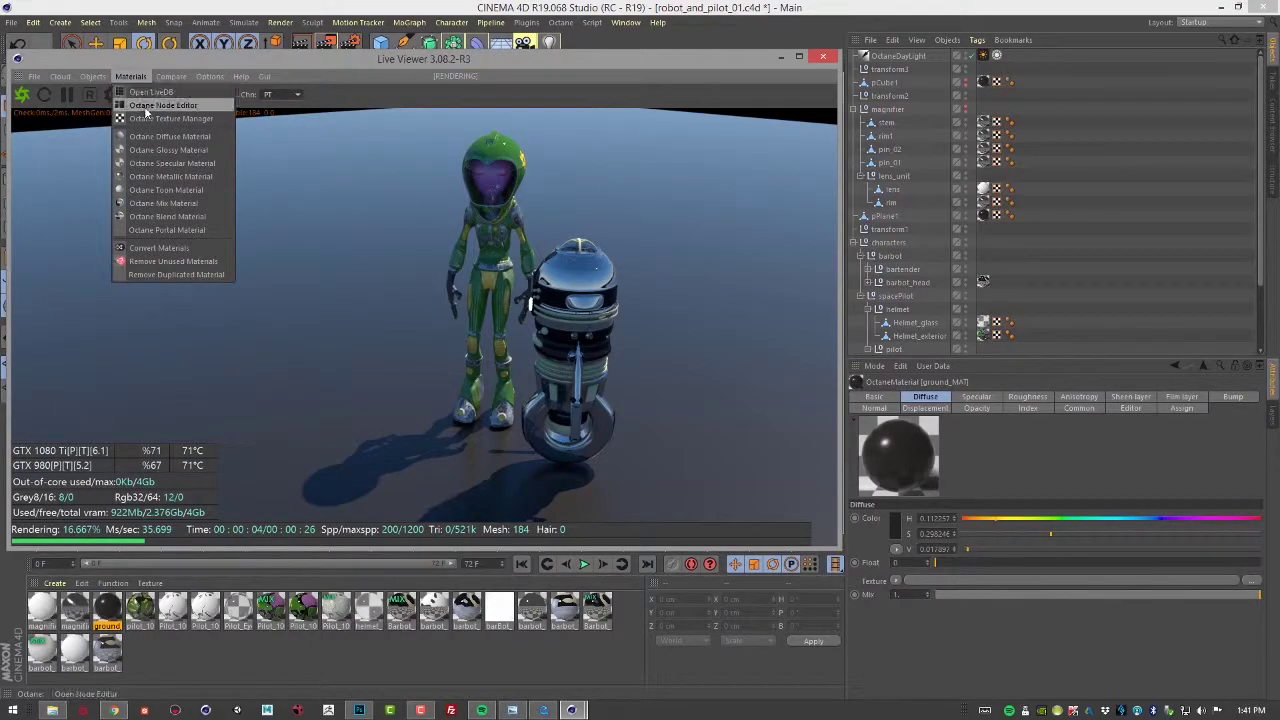
left_click(146, 105)
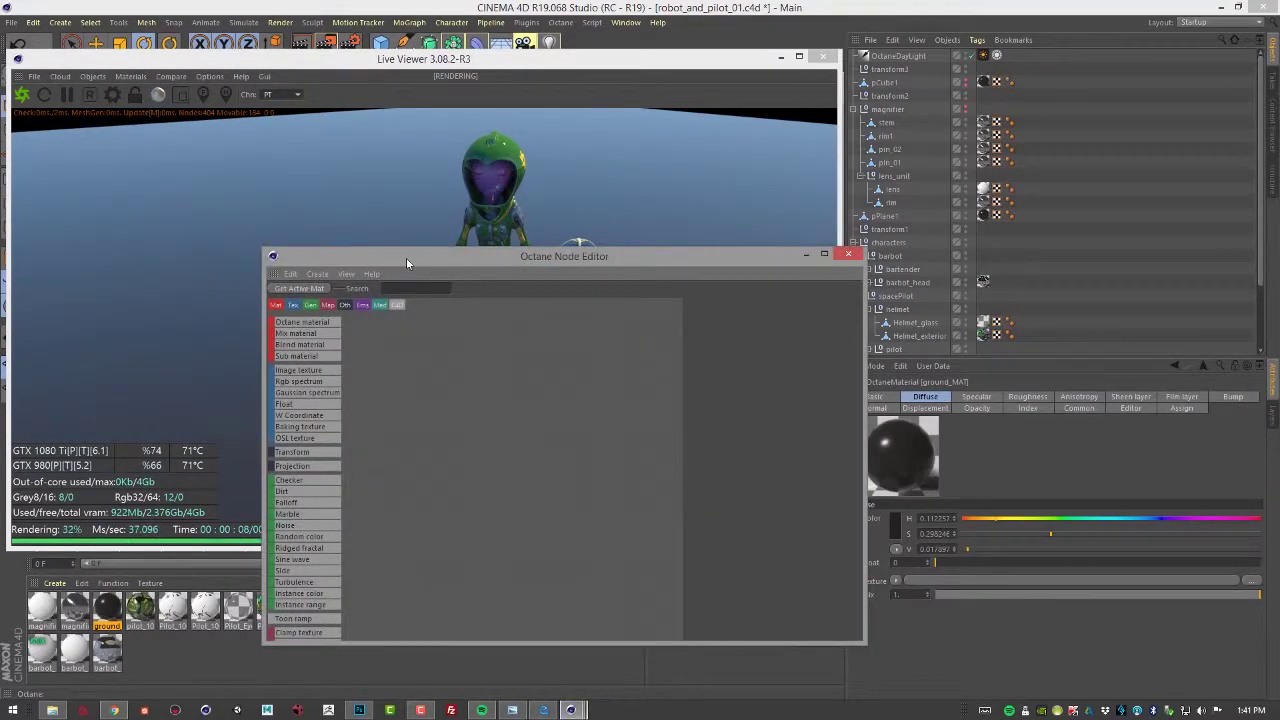
left_click_drag(422, 248, 479, 216)
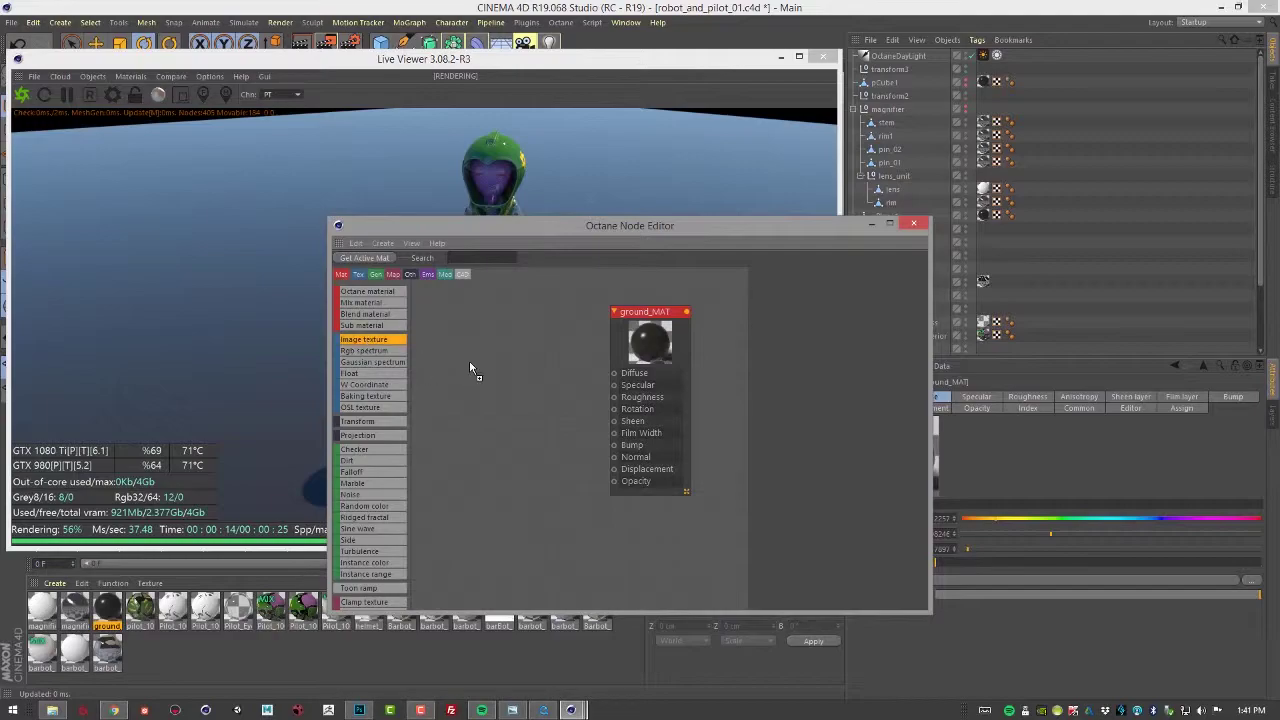
left_click_drag(470, 368, 471, 368)
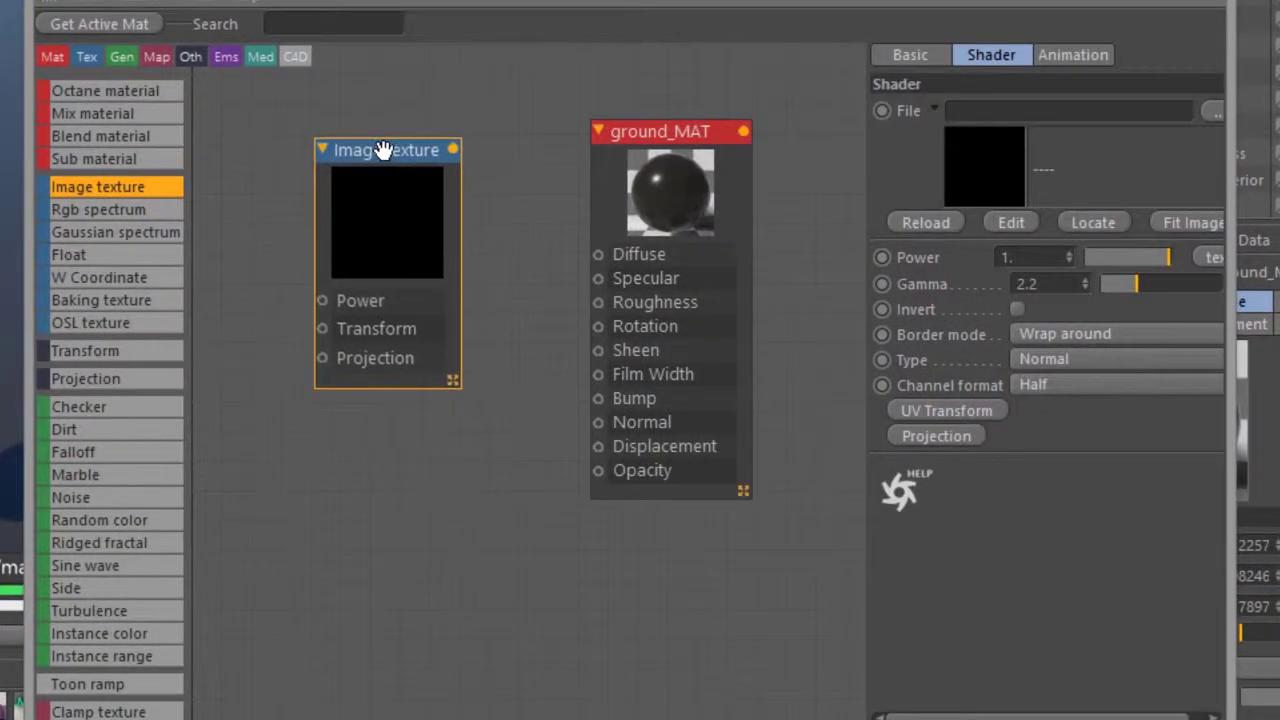
left_click_drag(384, 150, 378, 151)
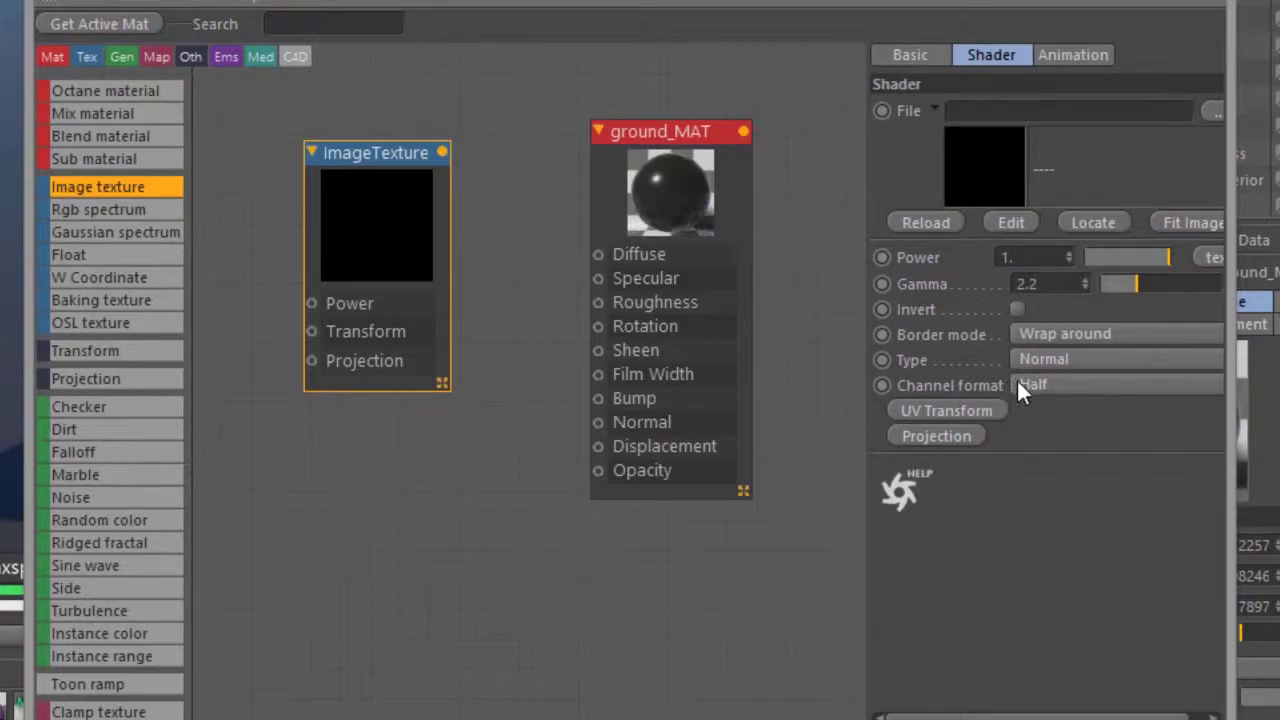
Step: Set the image texture's type to Float and its channel format to Half, widening the node editor to show its full settings
left_click(1042, 396)
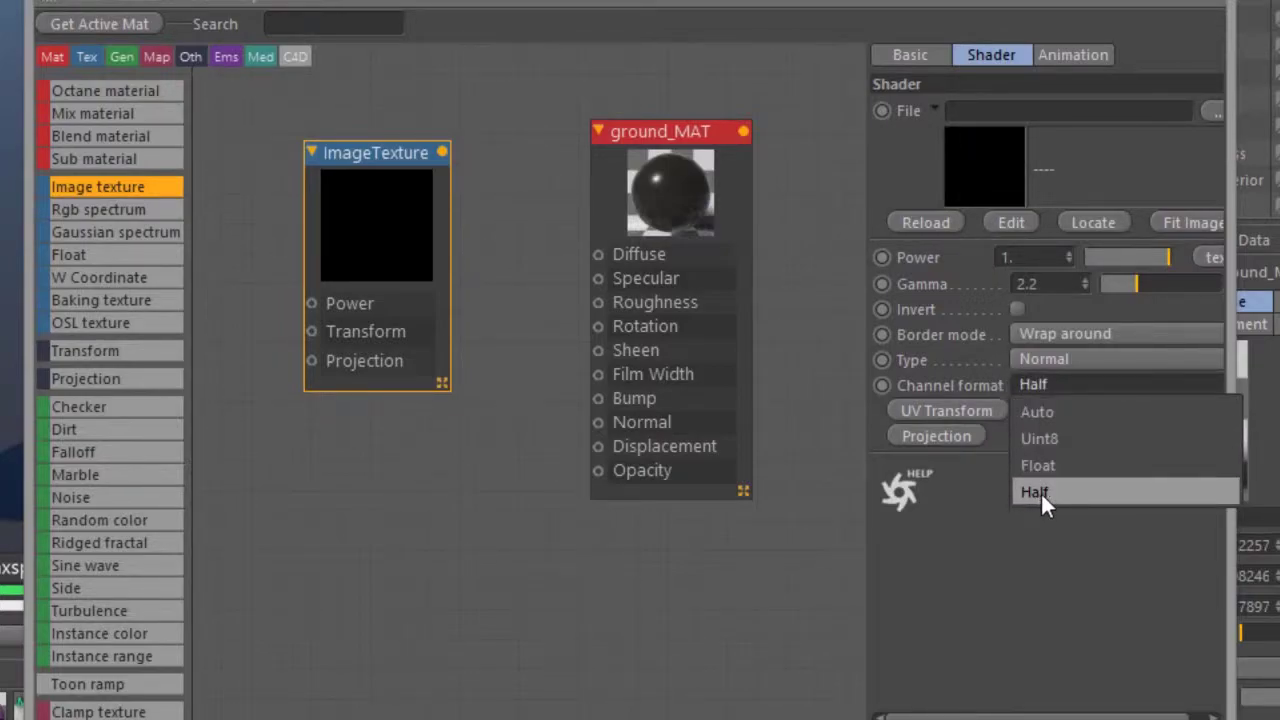
left_click(1040, 490)
left_click(1038, 383)
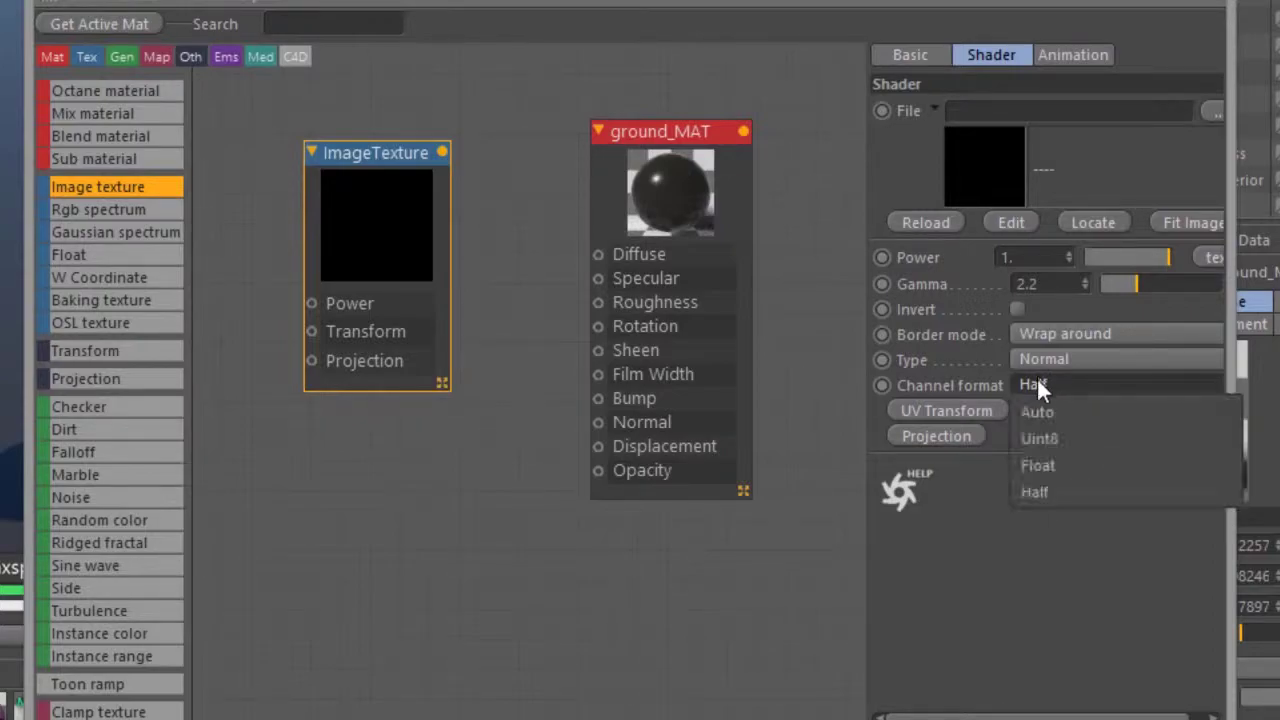
left_click(1040, 492)
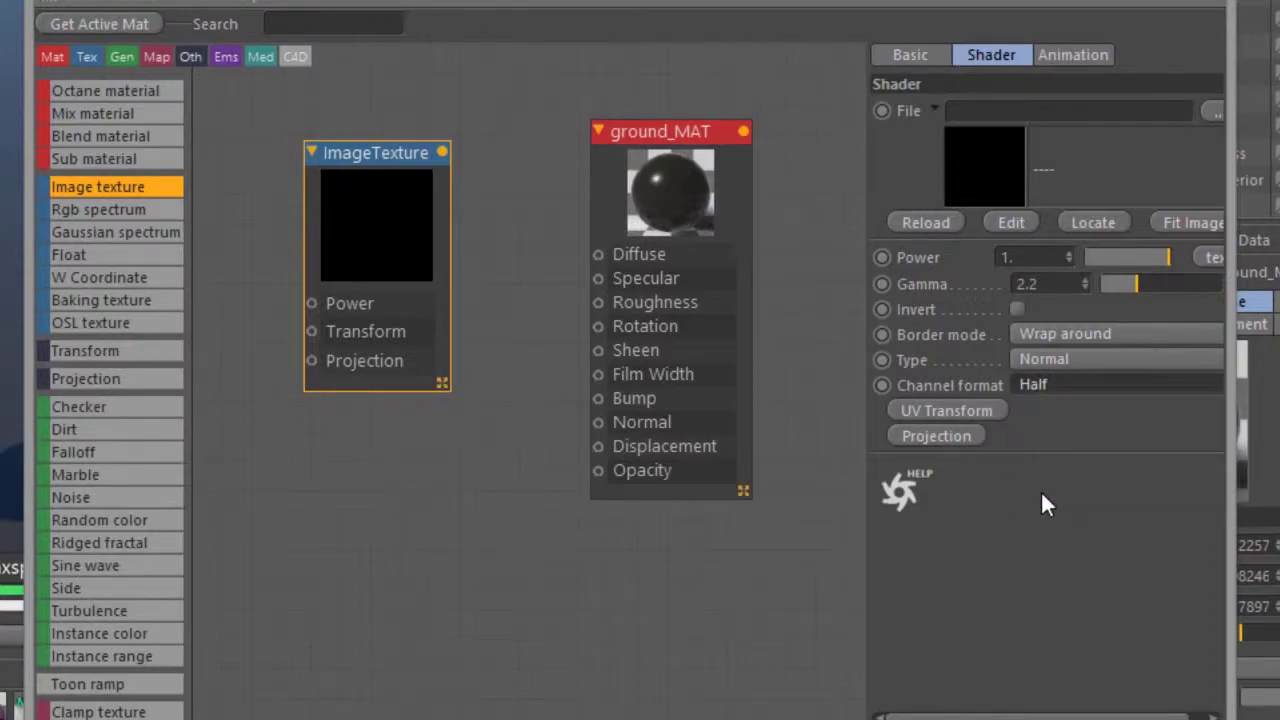
left_click(1034, 360)
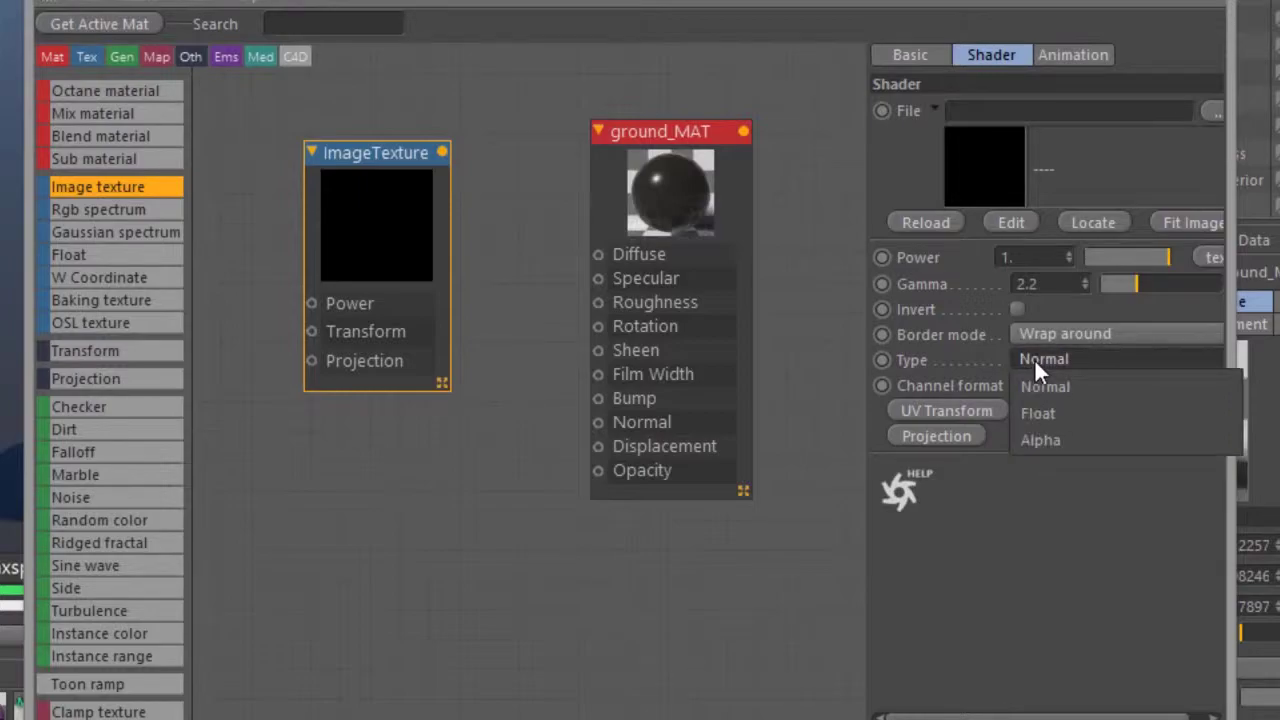
left_click(1056, 418)
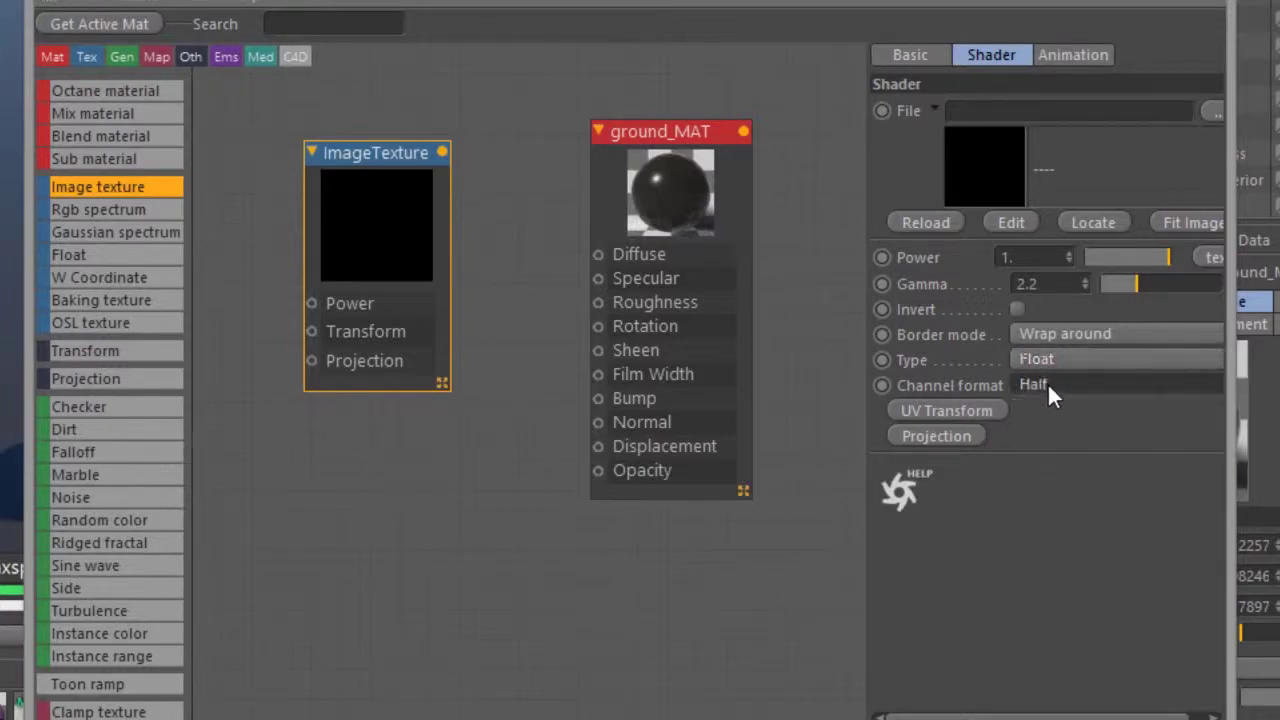
left_click(1047, 384)
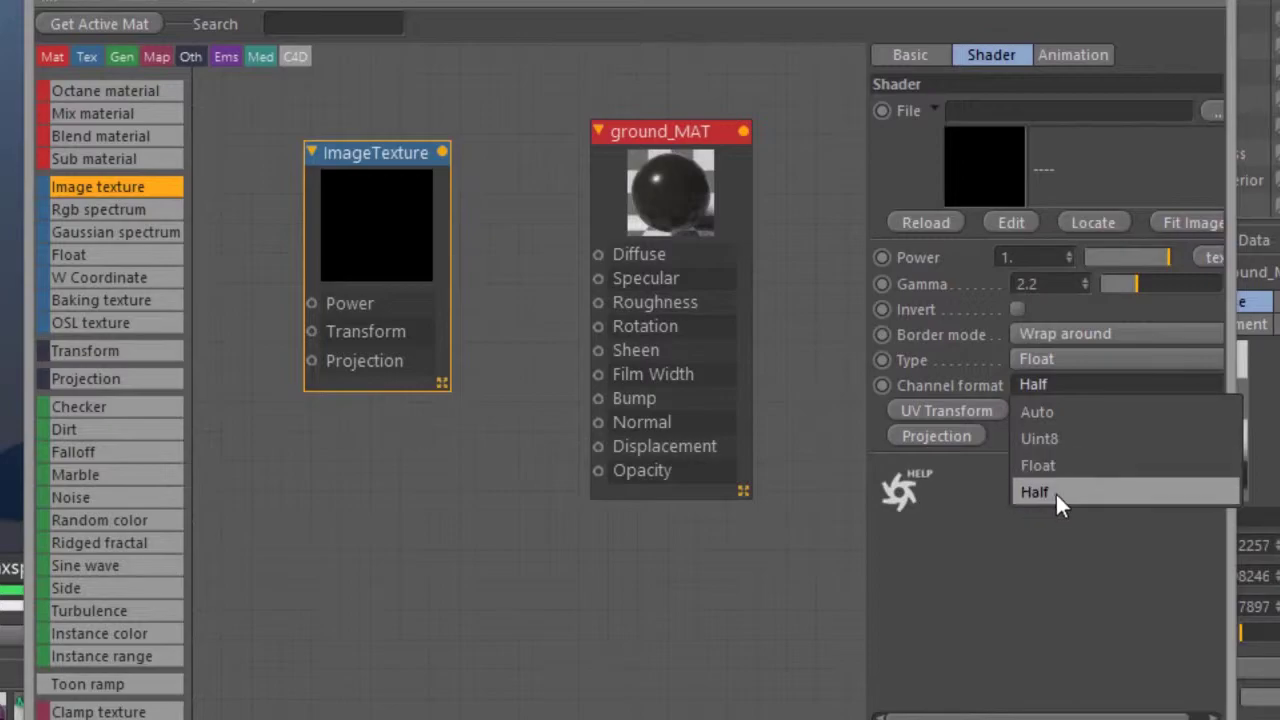
left_click(1056, 492)
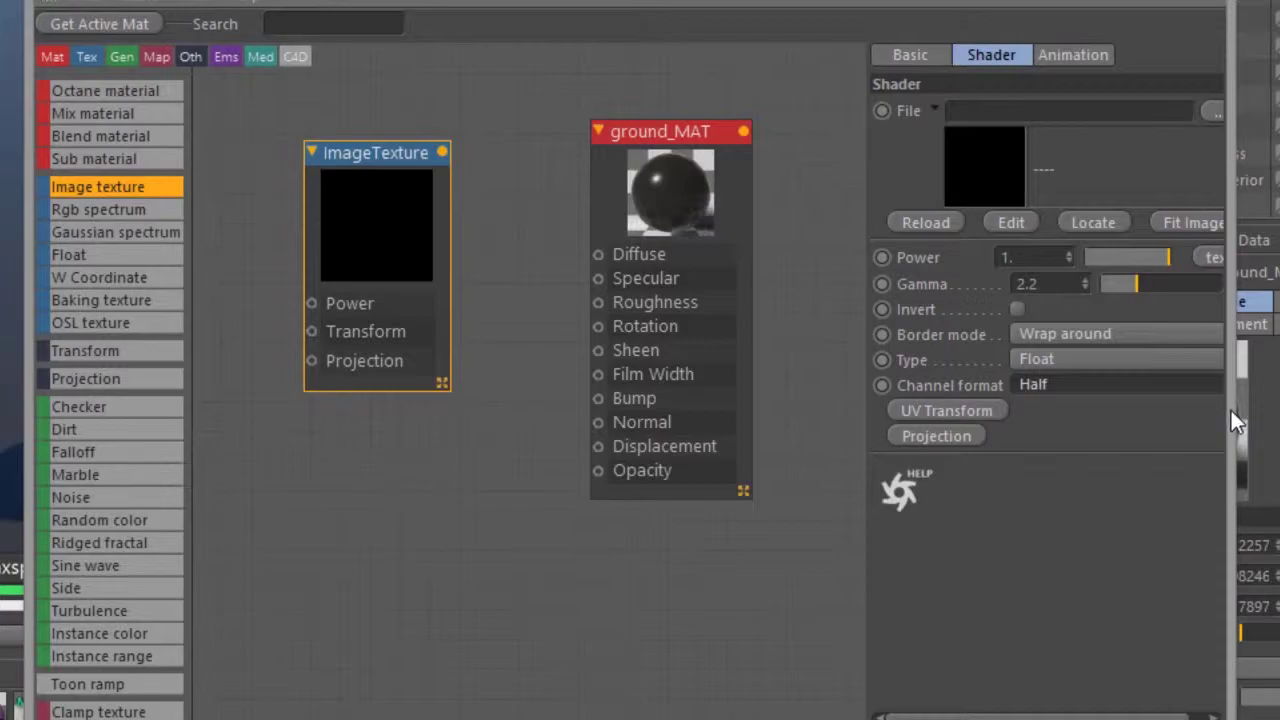
left_click_drag(1231, 410, 1278, 410)
left_click(1265, 384)
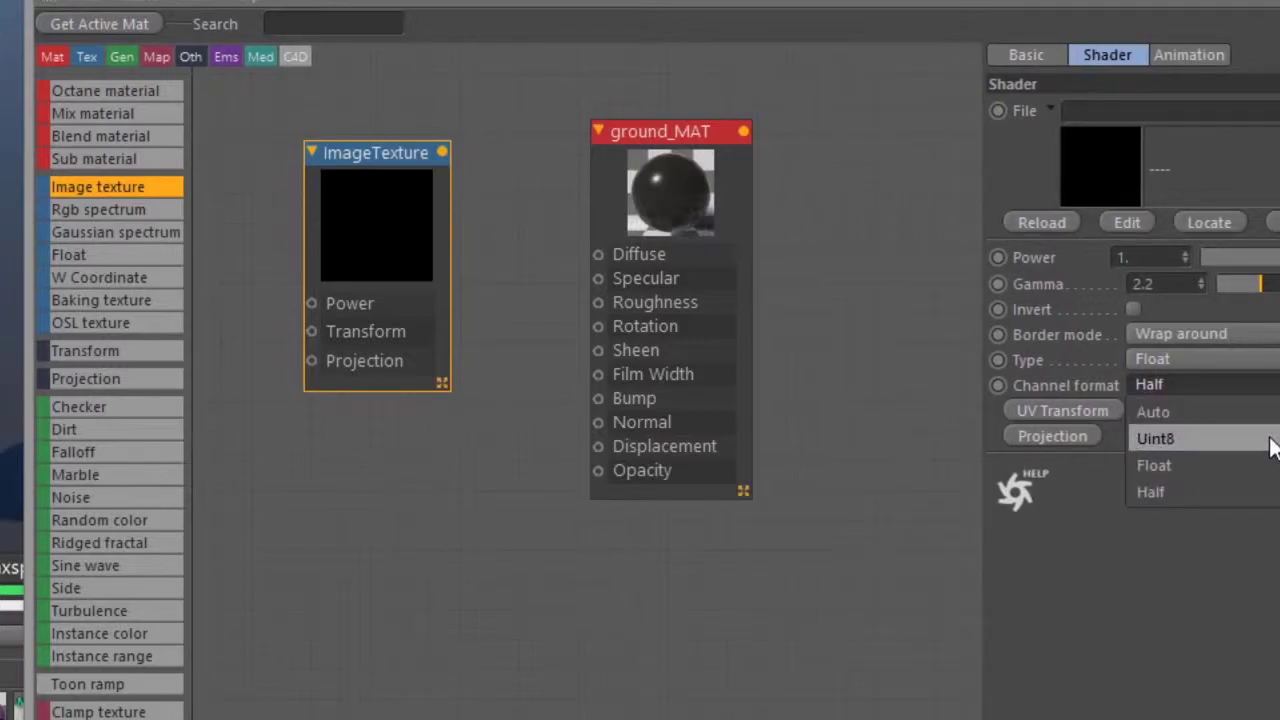
left_click(1240, 386)
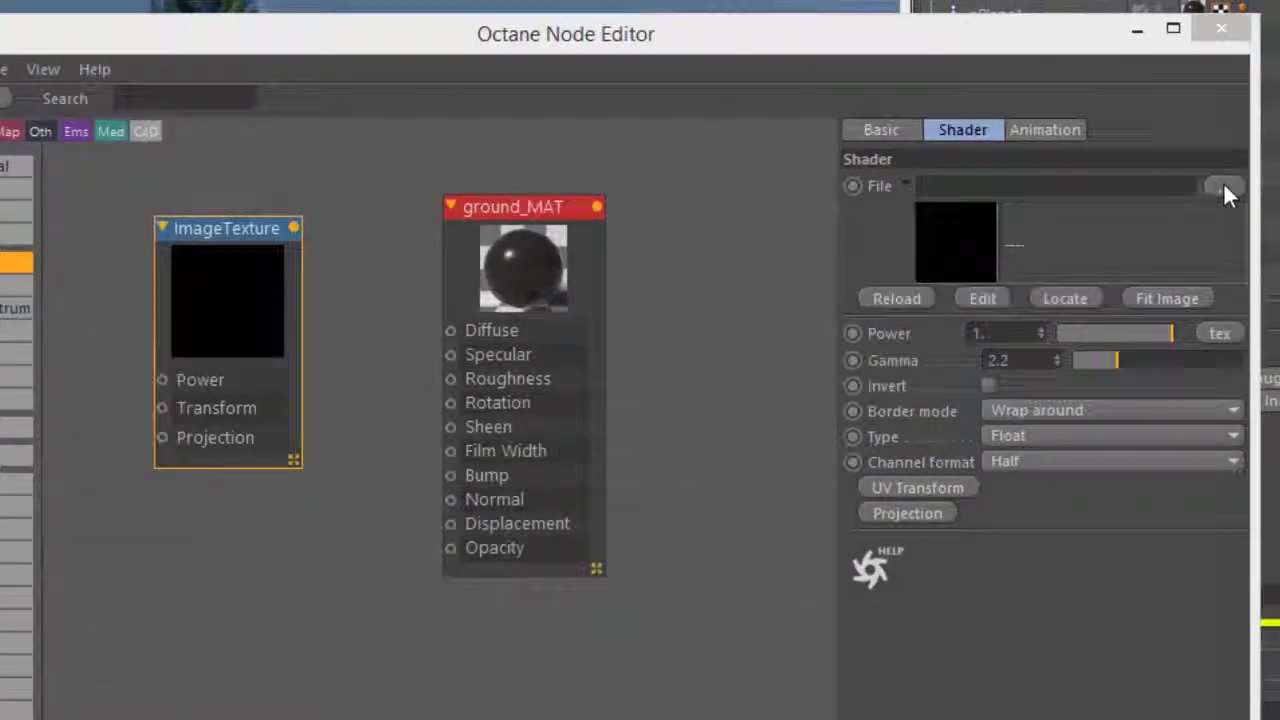
Step: Load gravel_height.png from the gravel_textures folder into the image texture and accept copying it to the project location
left_click(1222, 185)
left_click(440, 52)
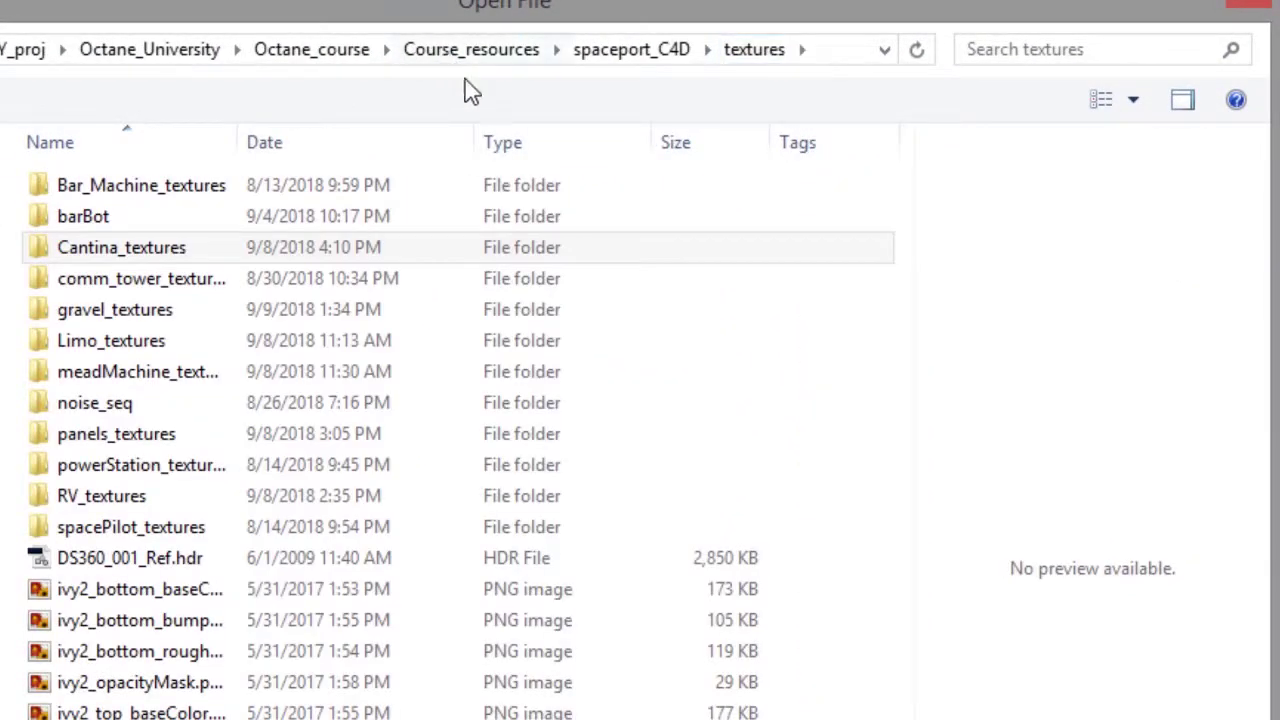
left_click(120, 312)
double_click(120, 309)
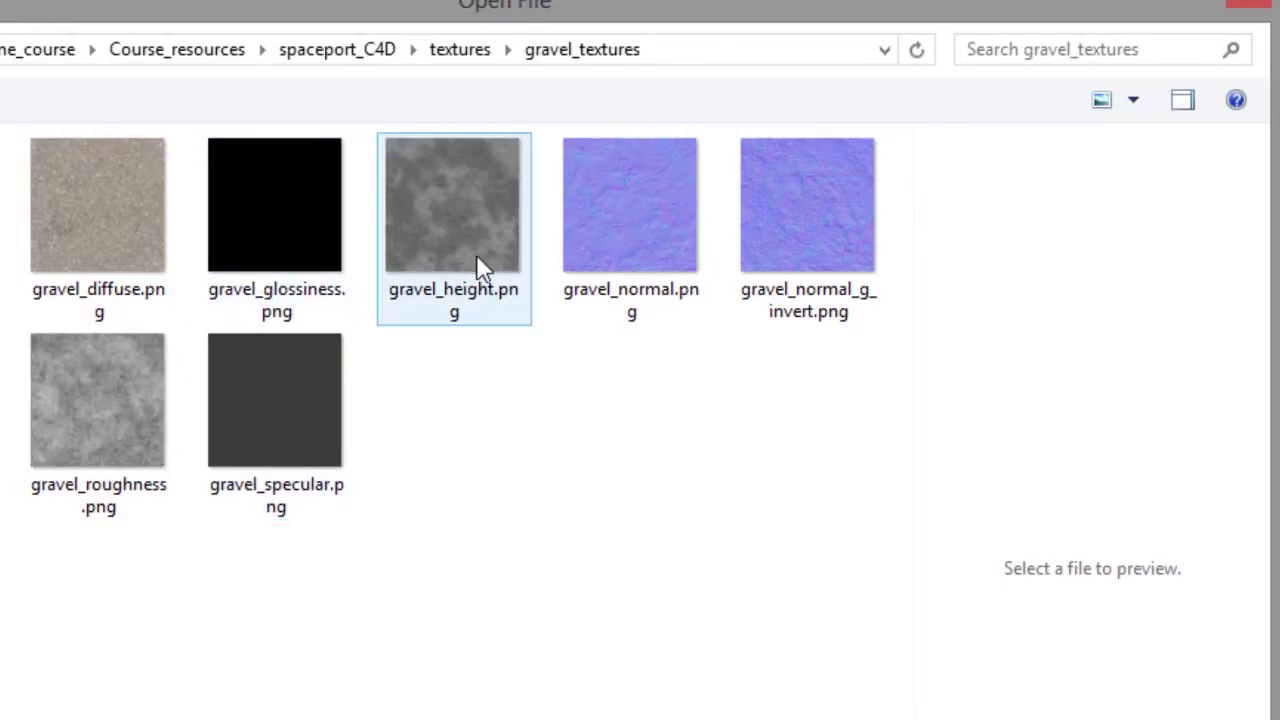
left_click(460, 201)
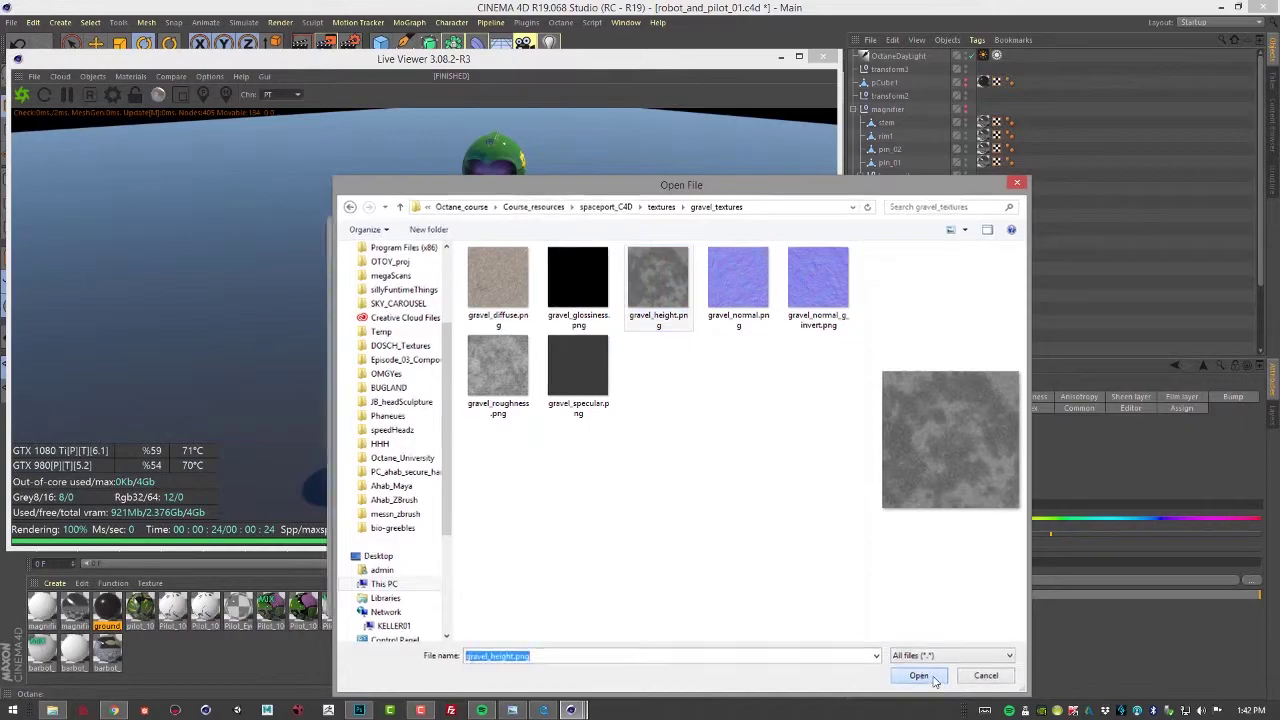
left_click(1000, 688)
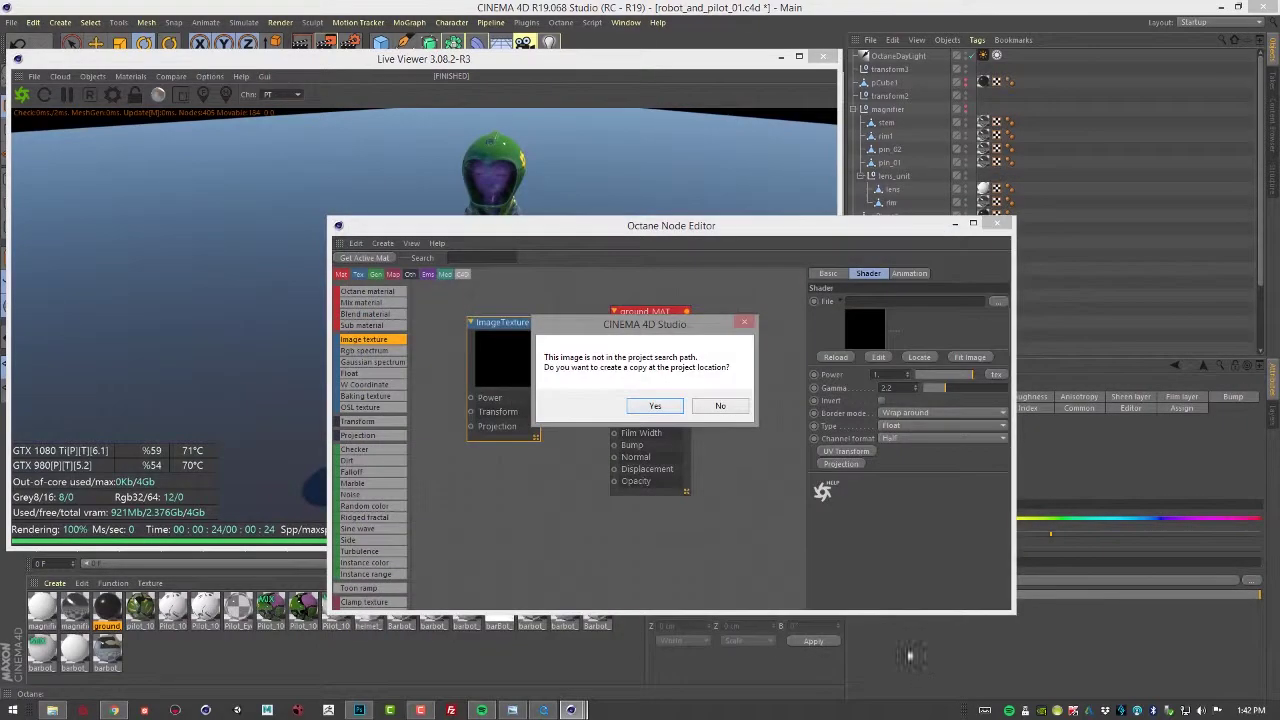
left_click(655, 406)
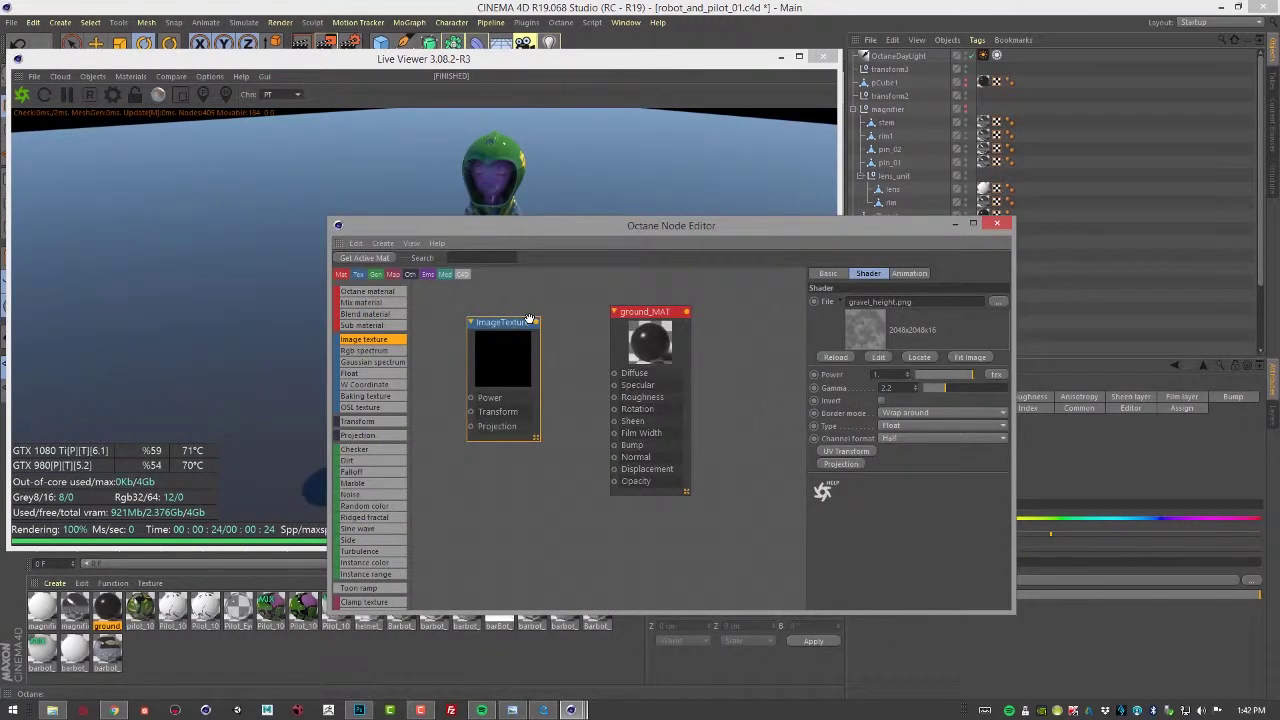
Step: Connect the image texture to the Bump input of ground_MAT and move the node editor off the render
left_click_drag(573, 380, 614, 445)
left_click_drag(586, 226, 996, 430)
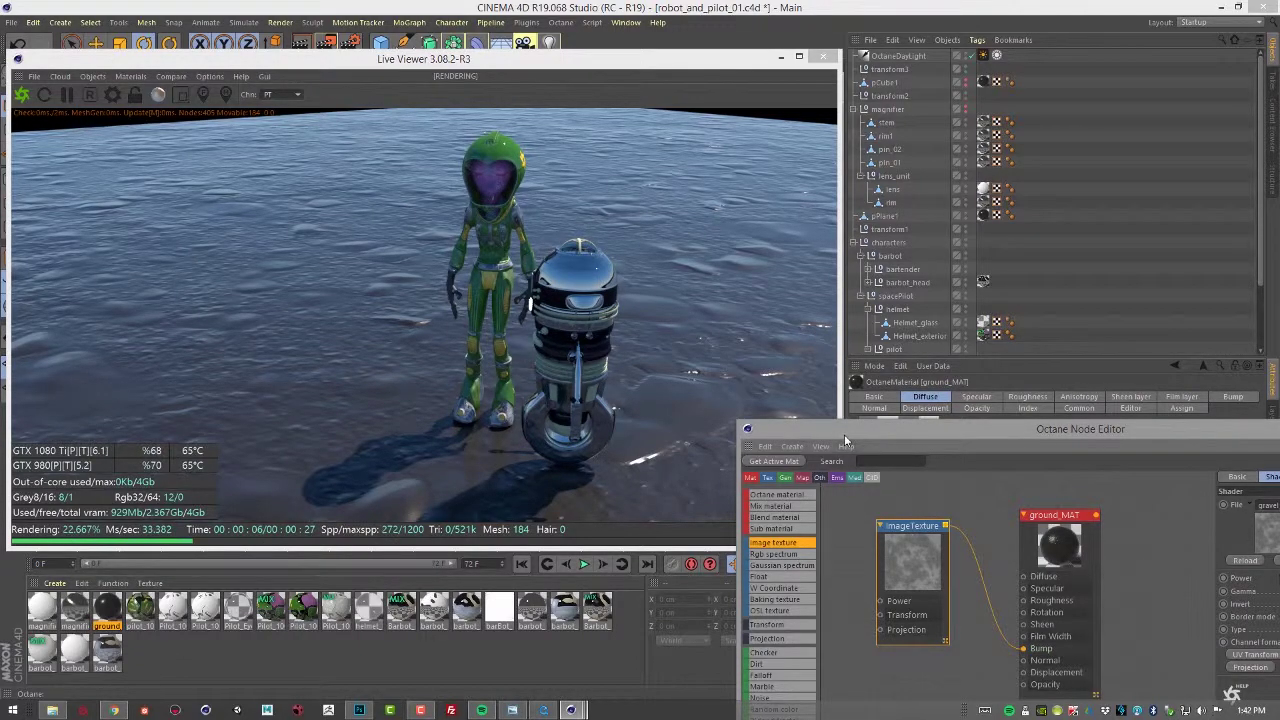
Step: Arrange the Live Viewer and the Octane Node Editor side by side so the render and the shader settings are both visible
left_click_drag(845, 440, 798, 324)
left_click_drag(587, 66, 319, 68)
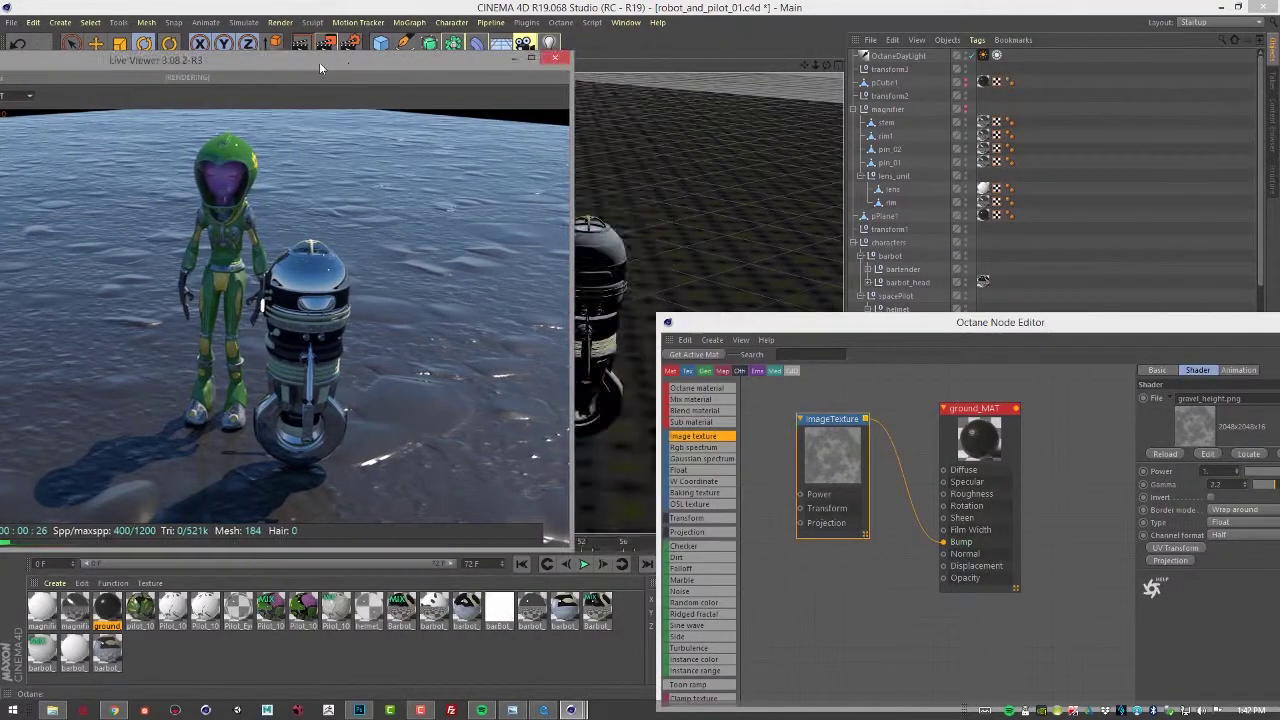
left_click_drag(834, 340, 721, 74)
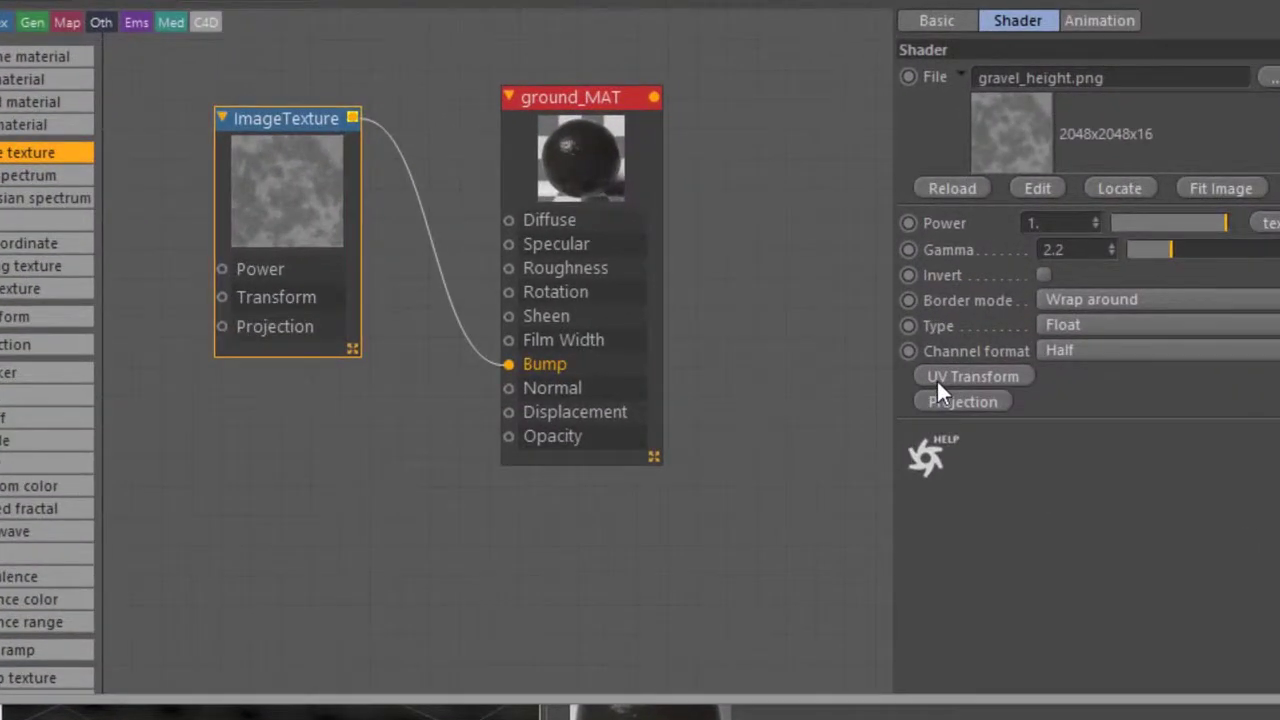
Step: Add a UV Transform to the gravel image texture and, with the aspect ratio locked, scale it down to about 0.06
left_click(1040, 282)
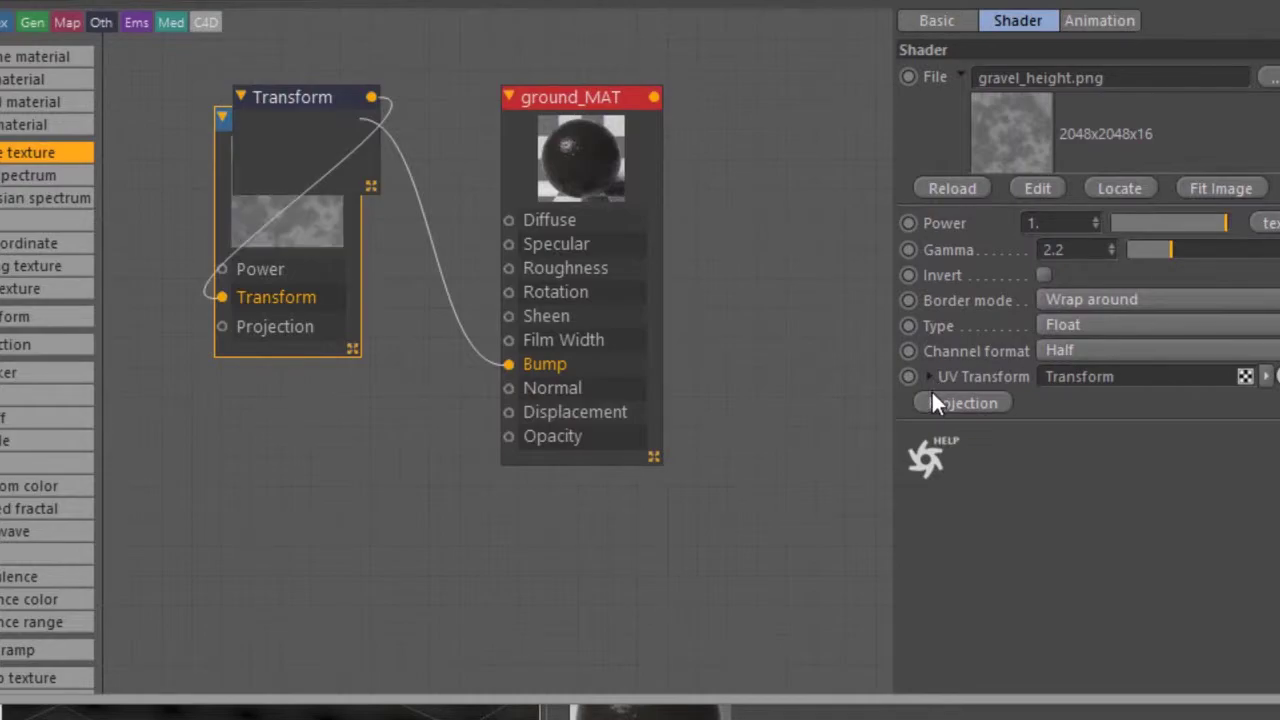
left_click(930, 377)
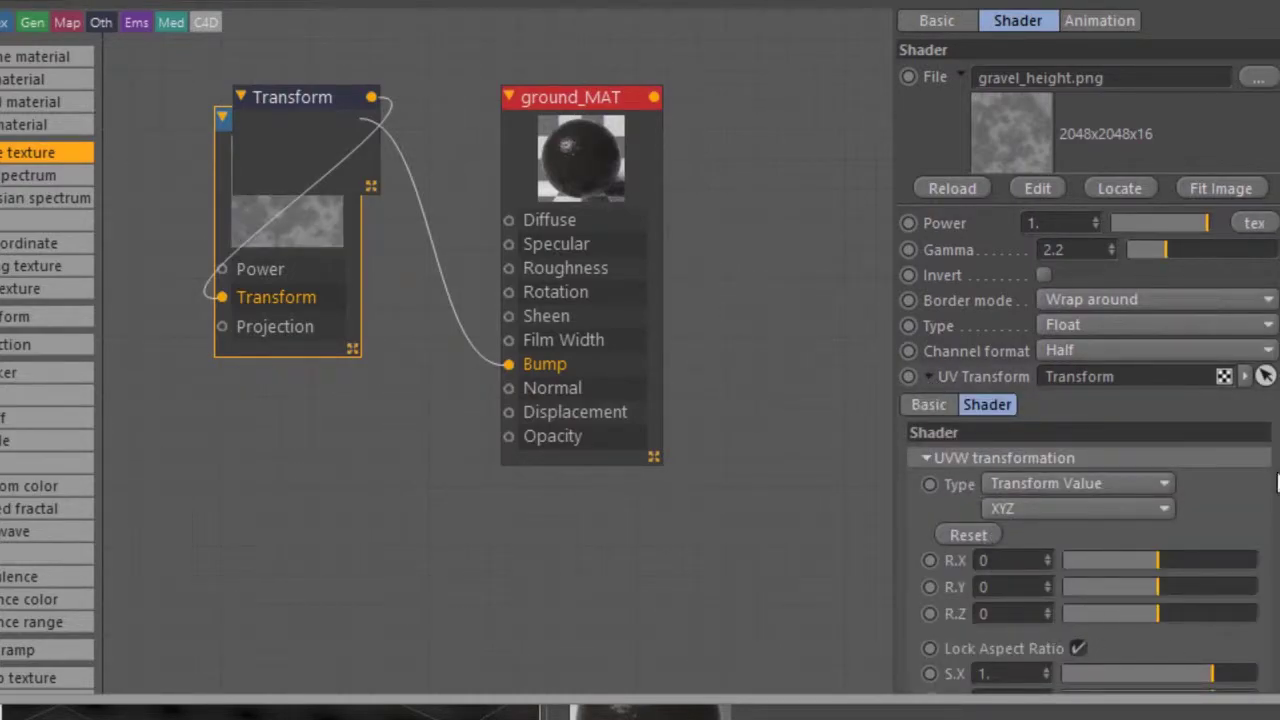
scroll(1268, 548, "down", 5)
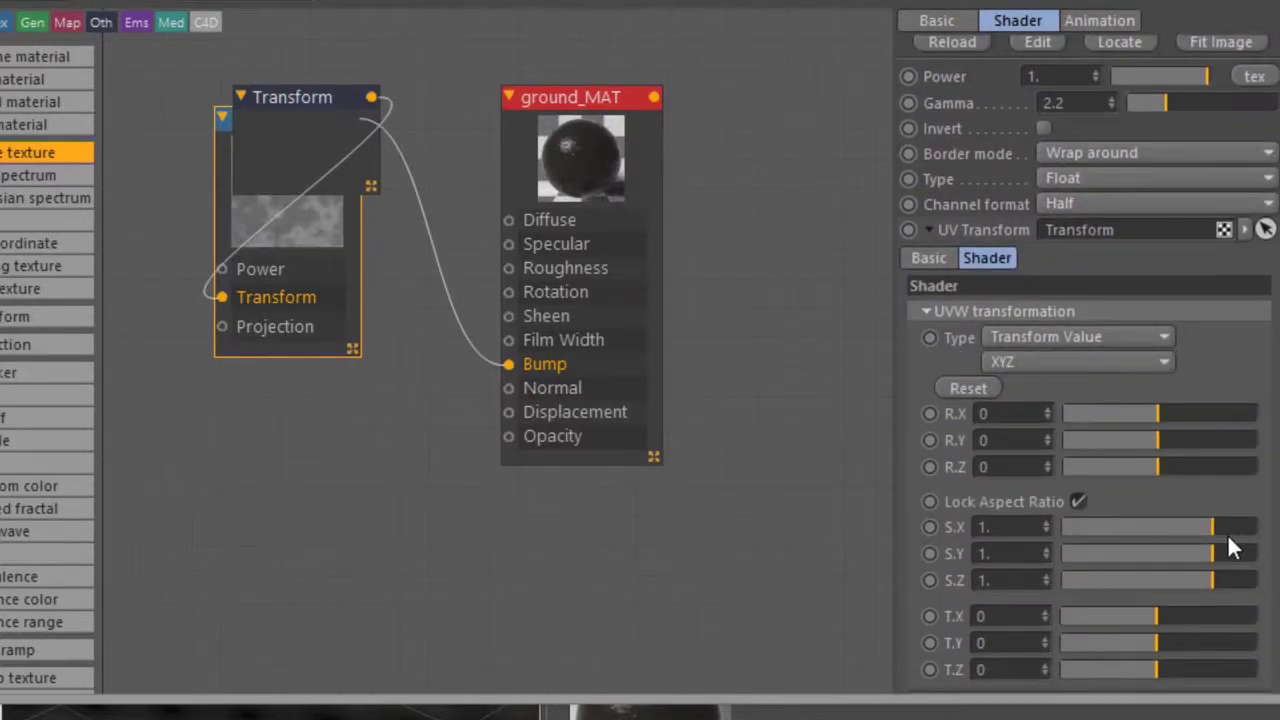
left_click_drag(1211, 530, 1148, 539)
left_click_drag(1148, 363, 1149, 356)
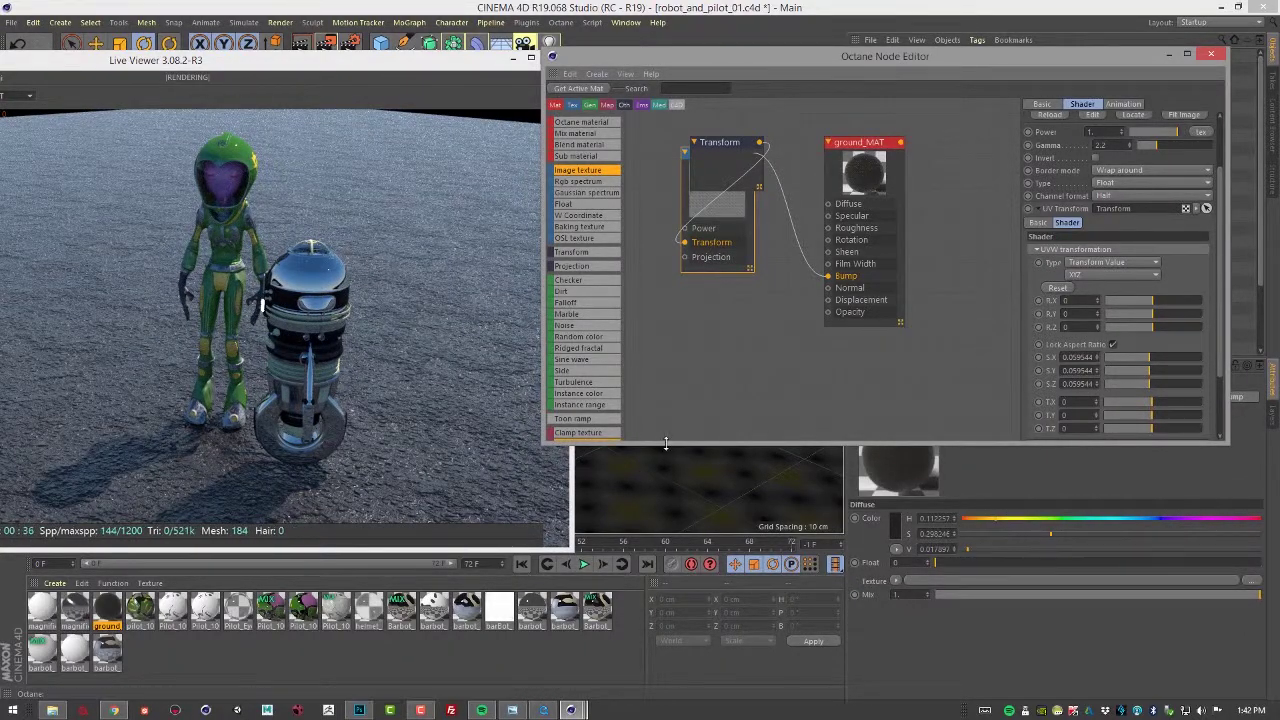
Step: Move the Transform node below the ImageTexture node and select the image texture for editing
left_click(677, 498)
left_click_drag(677, 500, 683, 502, "alt")
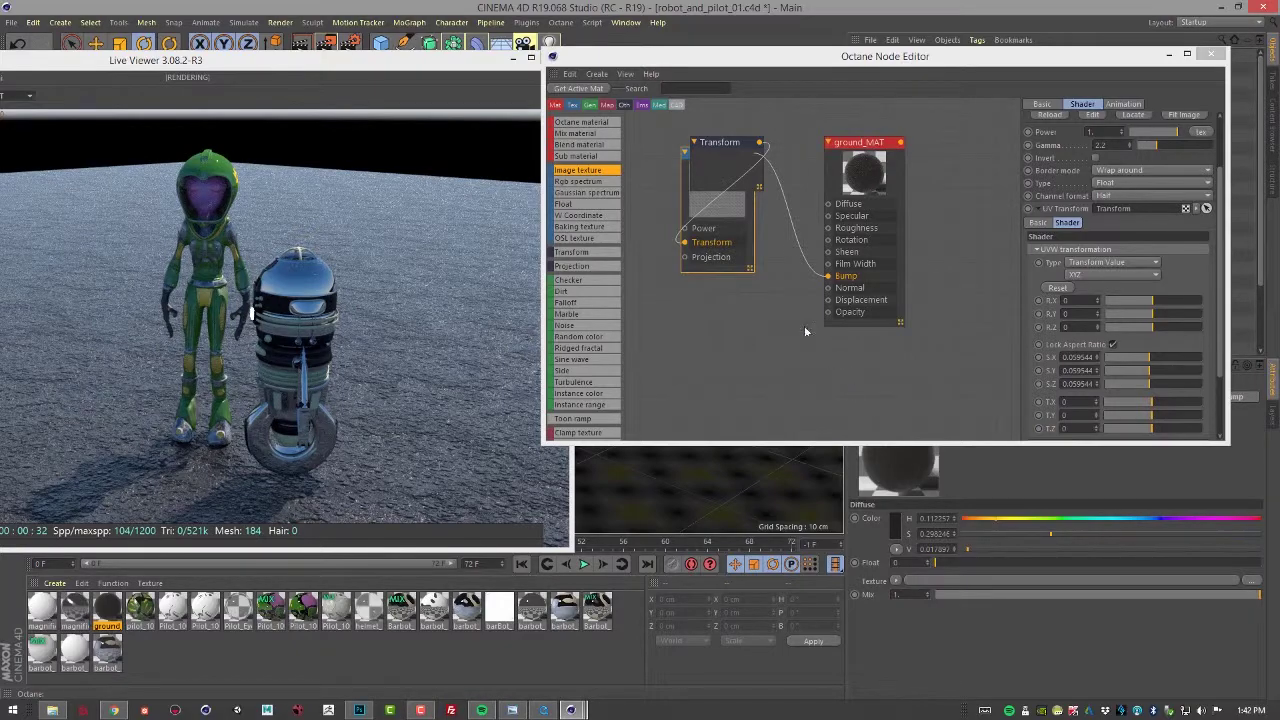
left_click_drag(720, 143, 672, 342)
left_click(709, 152)
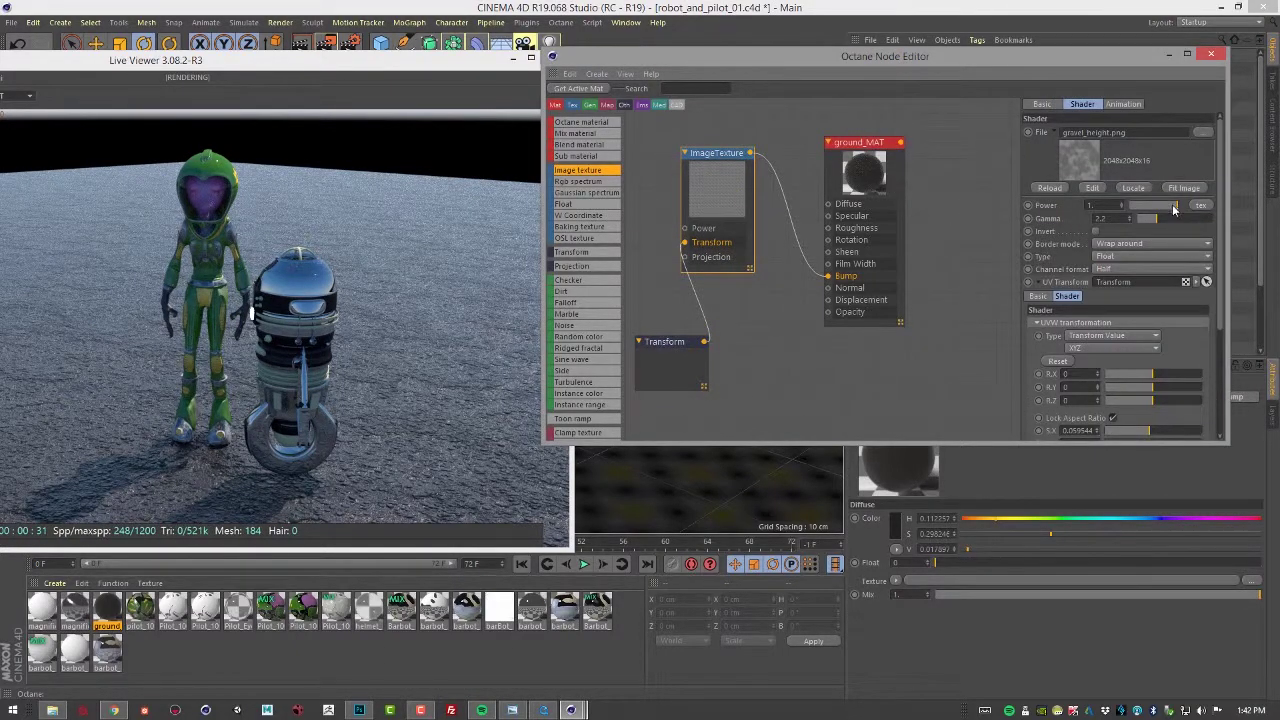
Step: Test the image texture's power at values between about 0.08 and 2, finishing at 0.25
left_click_drag(1174, 208, 1134, 208)
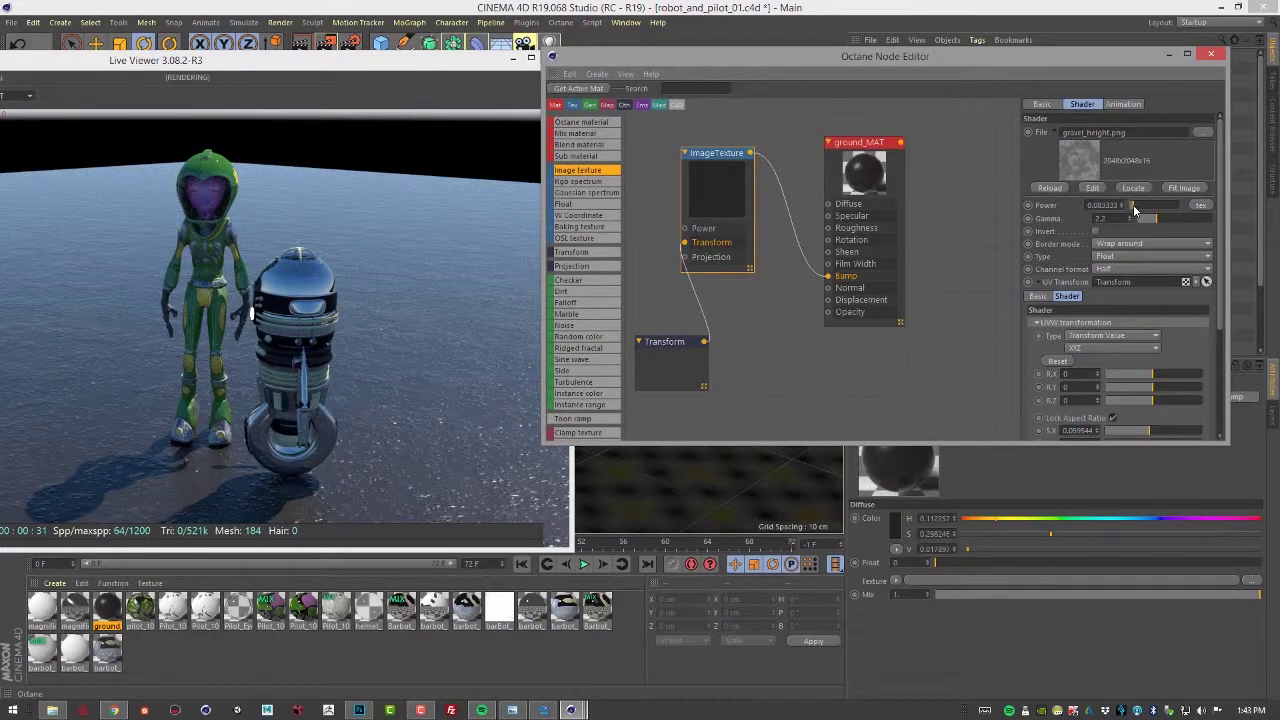
left_click_drag(1134, 208, 1150, 205)
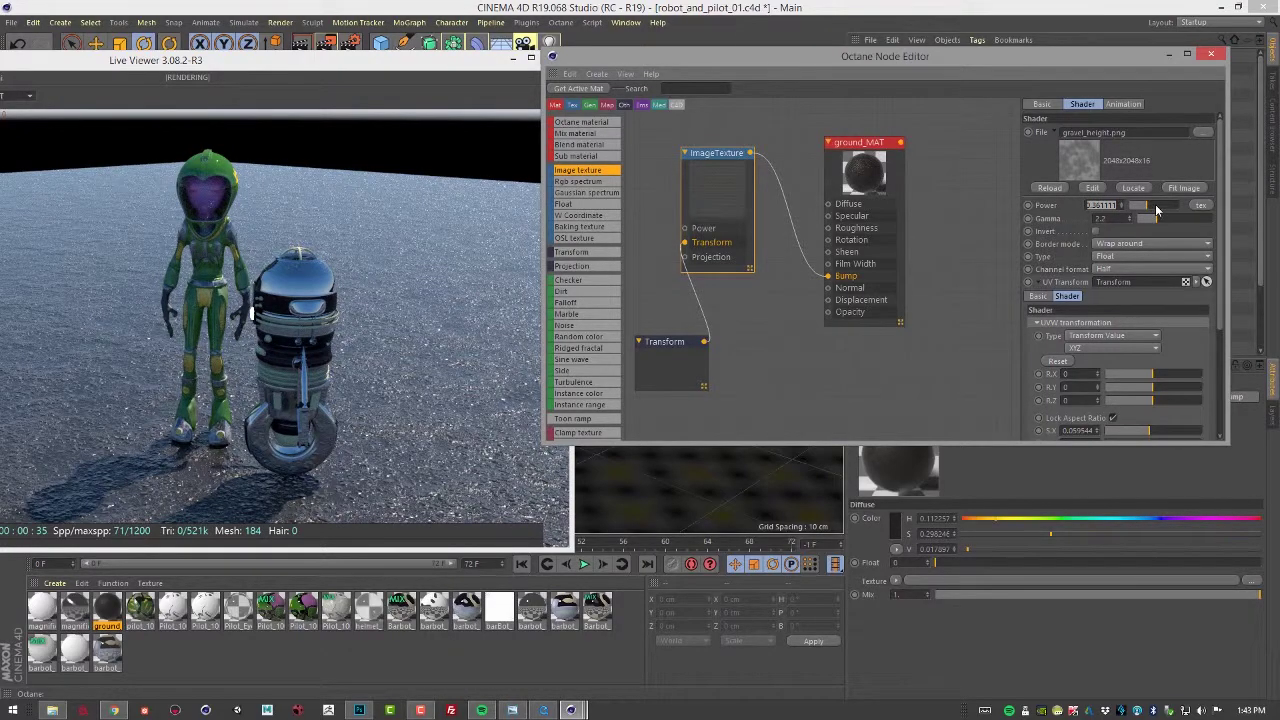
type("2")
key("Return")
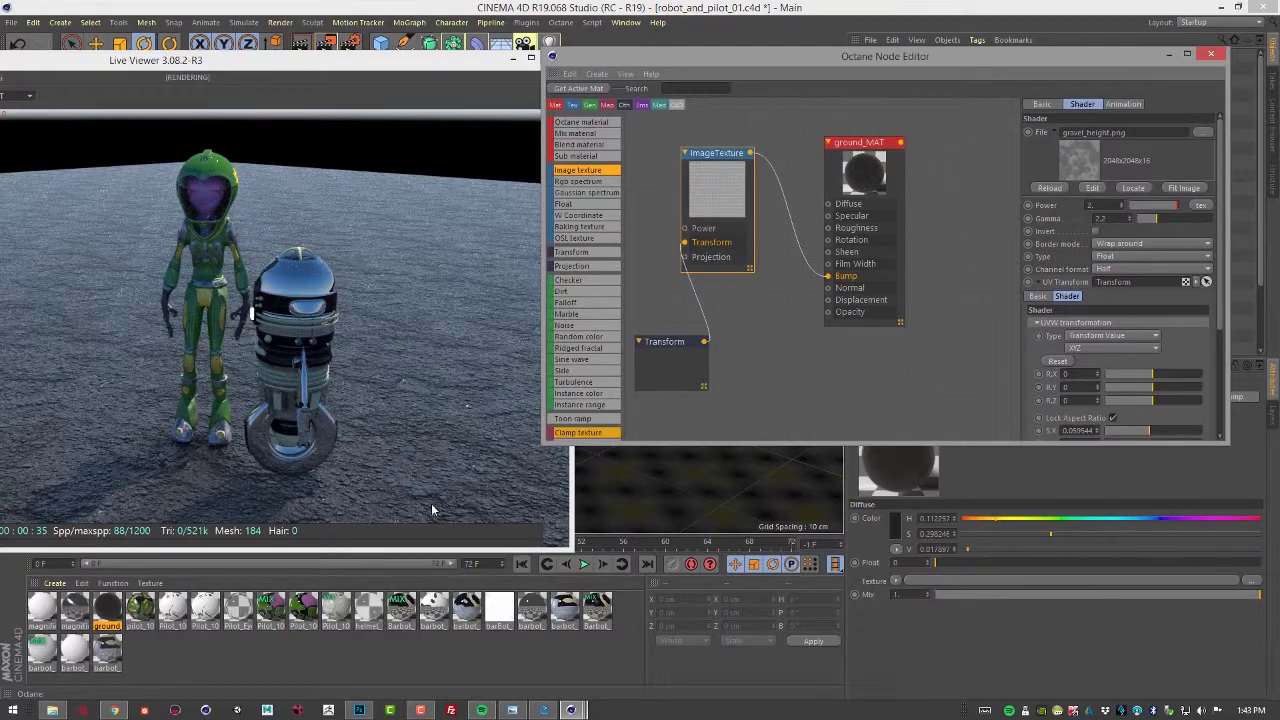
left_click(1150, 205)
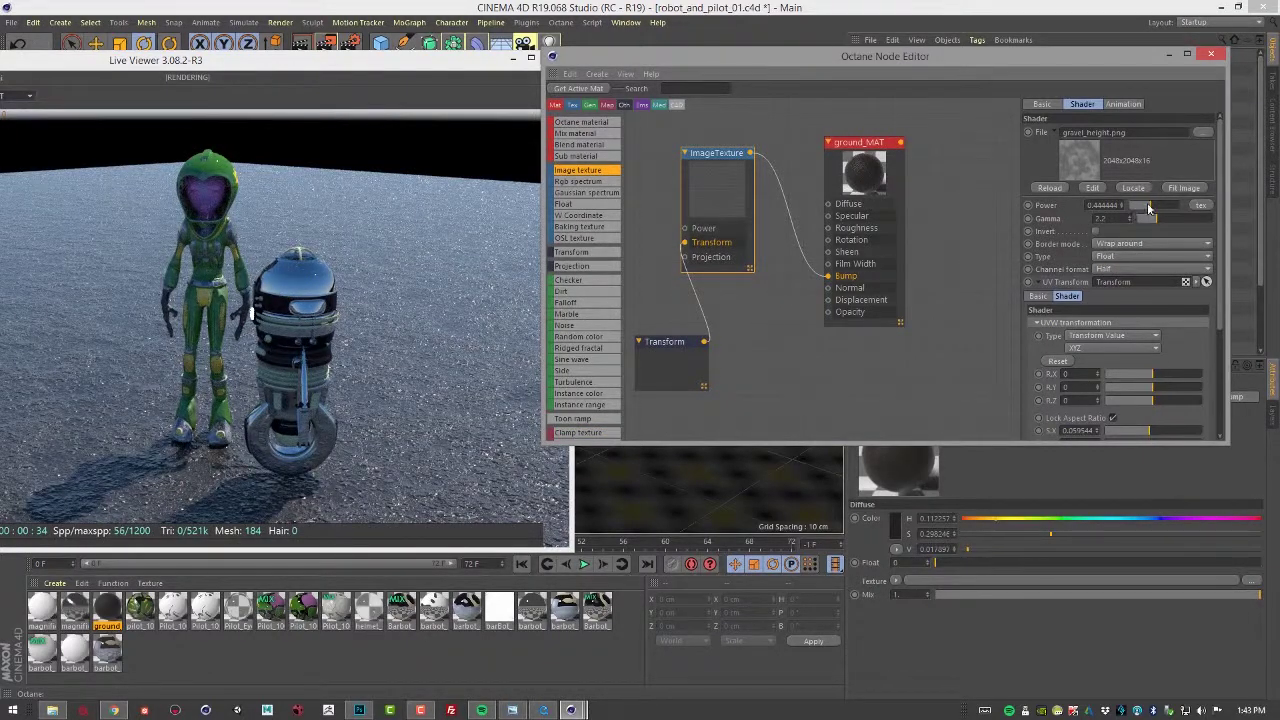
left_click(1141, 205)
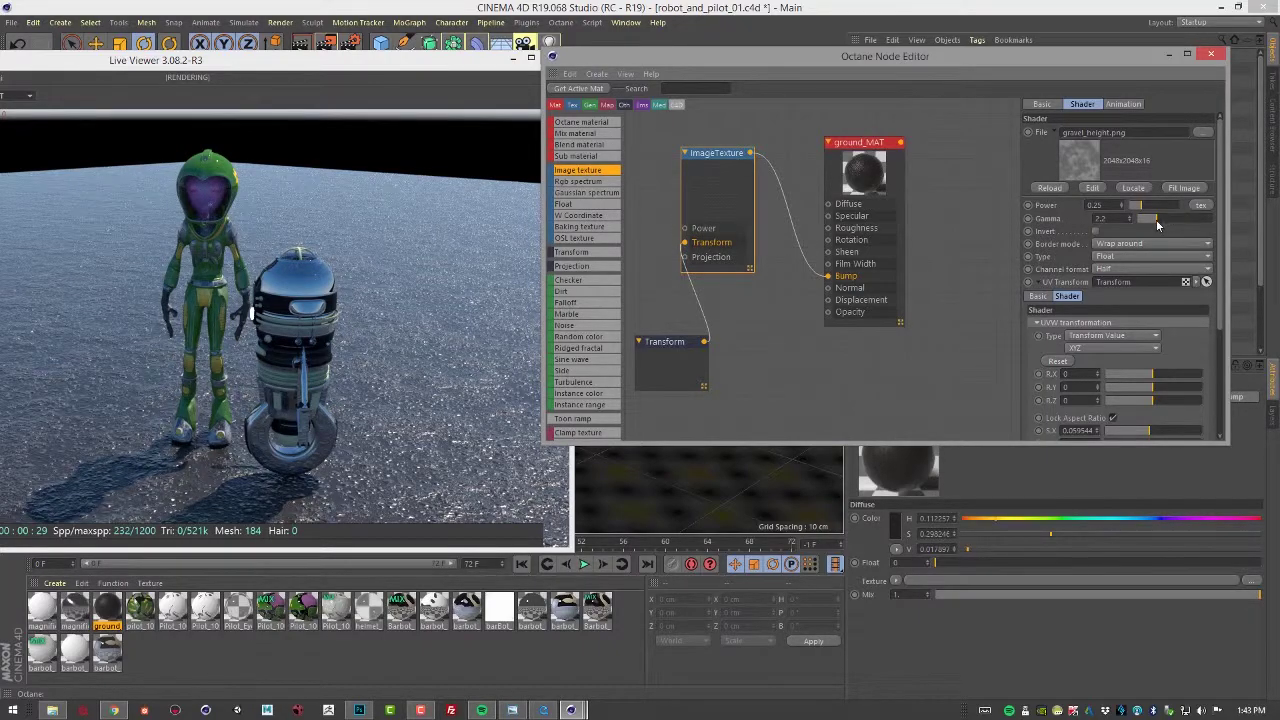
Step: Try higher gamma values on the image texture, finishing with gamma at about 1.74 and power at about 0.51
left_click_drag(1156, 219, 1191, 222)
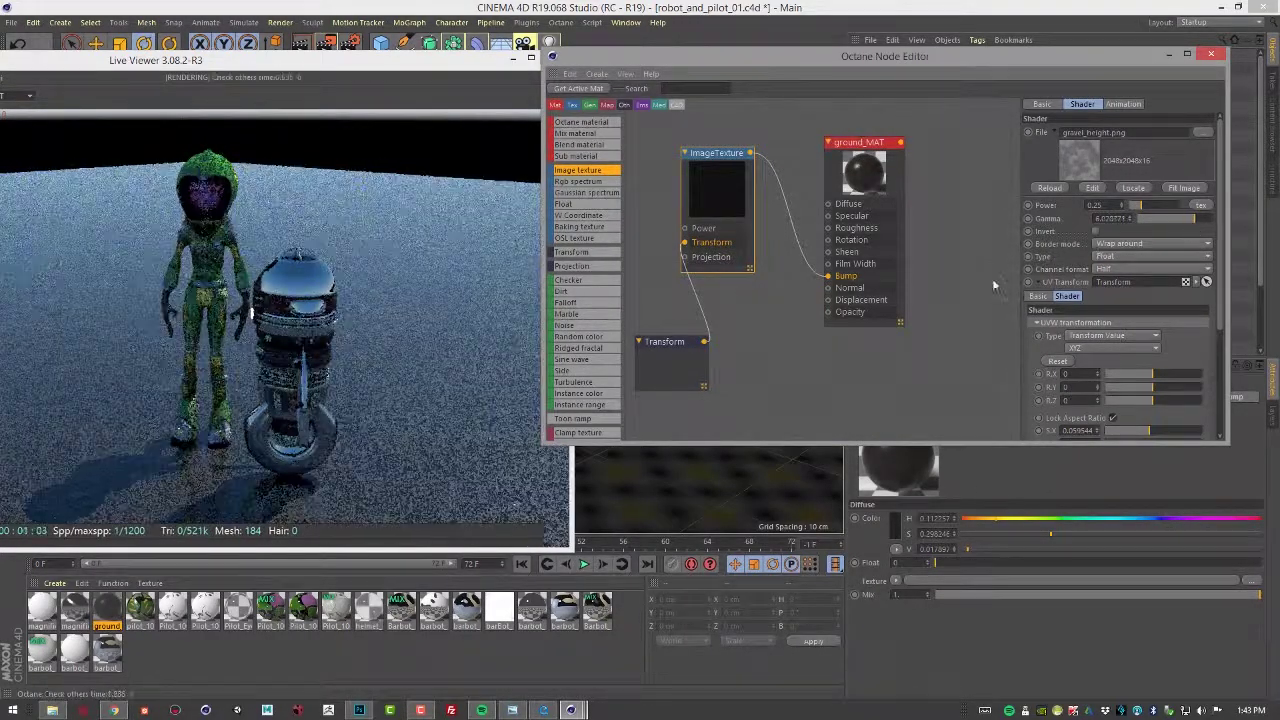
left_click(1189, 221)
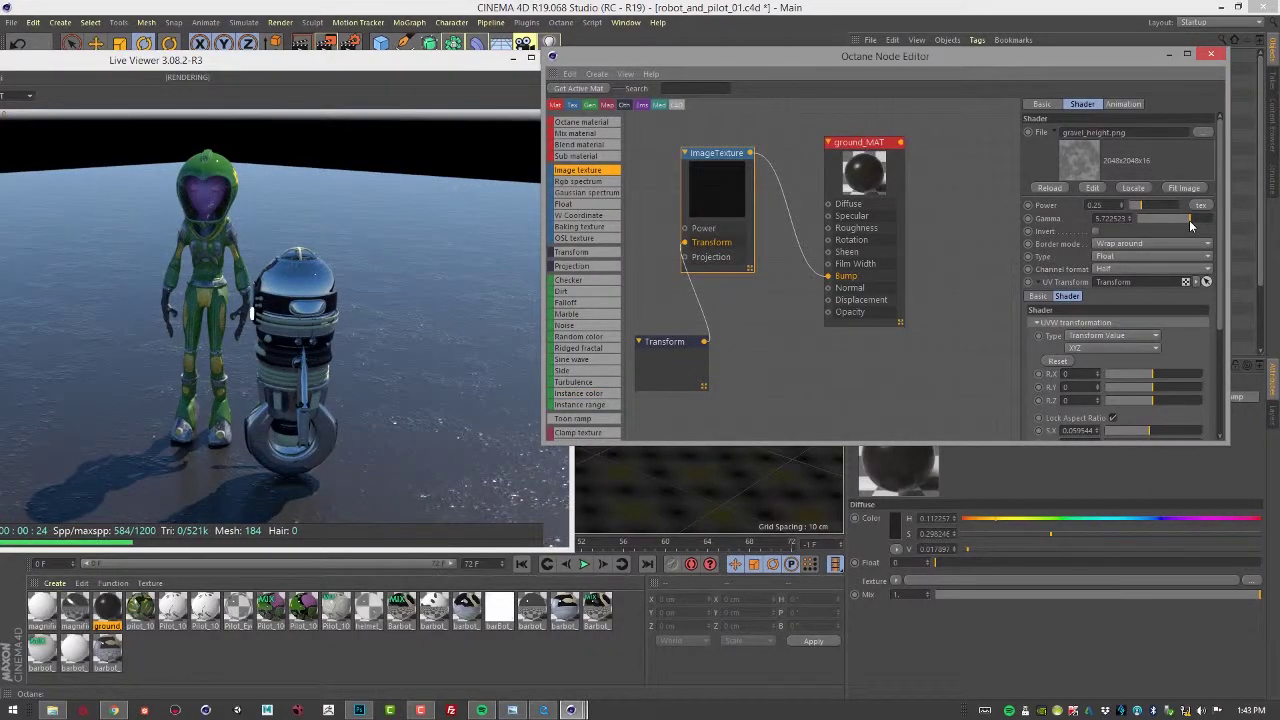
left_click_drag(1189, 220, 1163, 222)
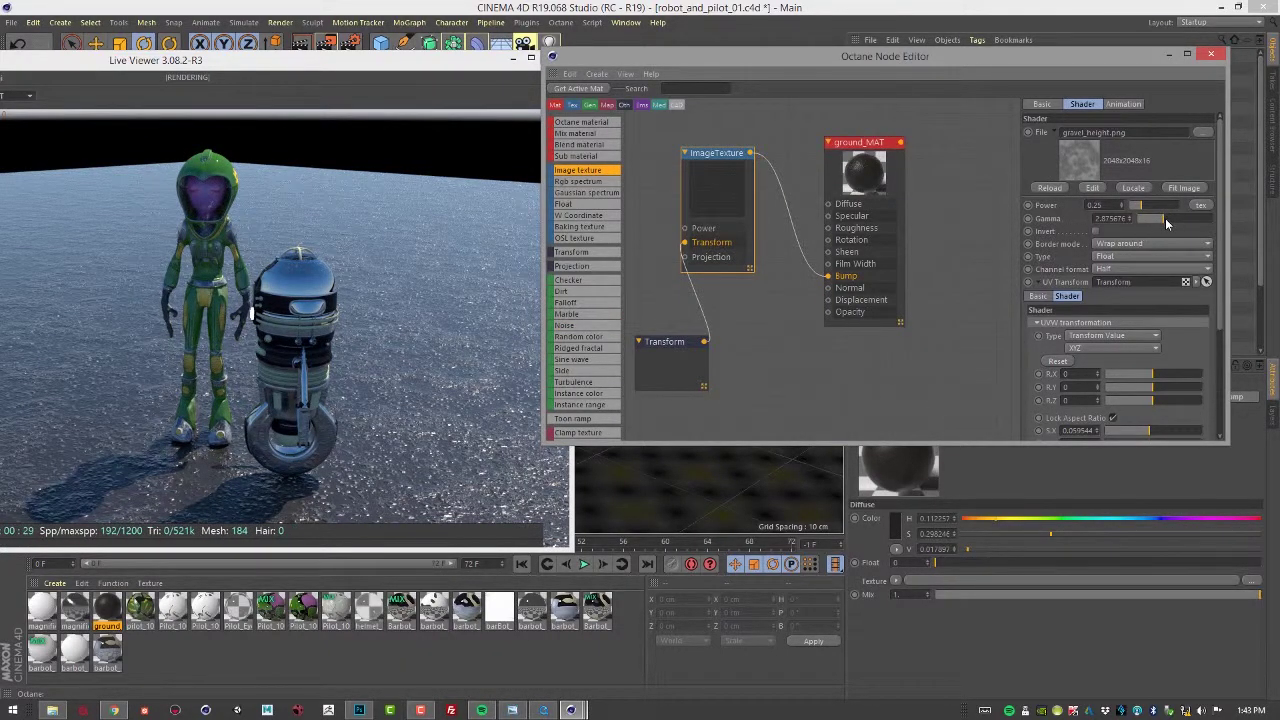
mouse_move(1164, 217)
left_mouse_down()
mouse_move(1136, 207)
mouse_move(1156, 219)
left_mouse_up()
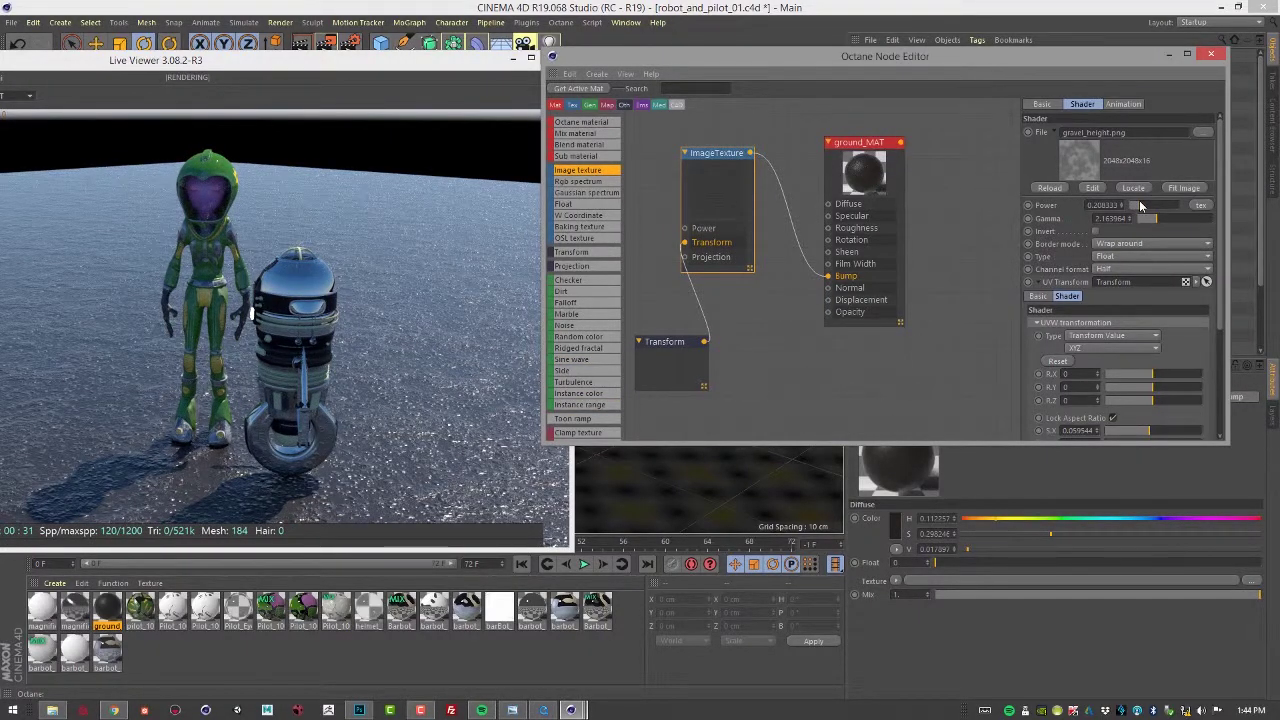
mouse_move(1139, 205)
left_mouse_down()
mouse_move(1151, 206)
mouse_move(1143, 221)
left_mouse_up()
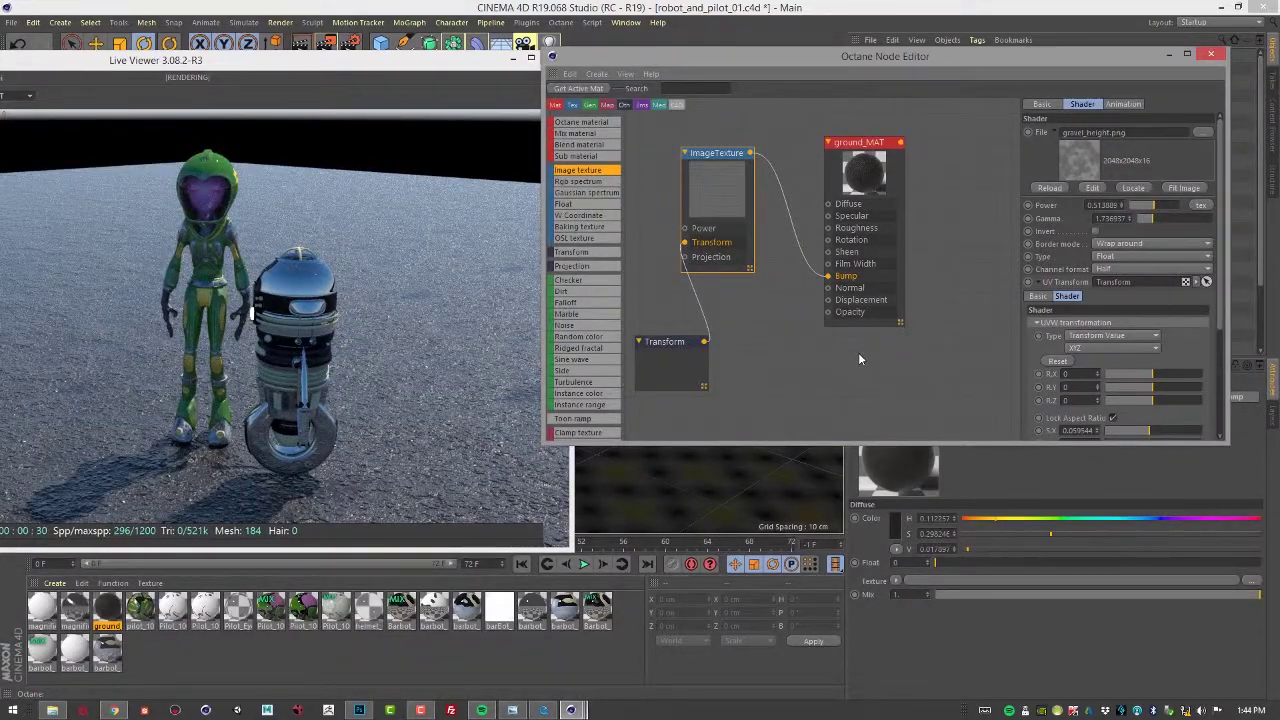